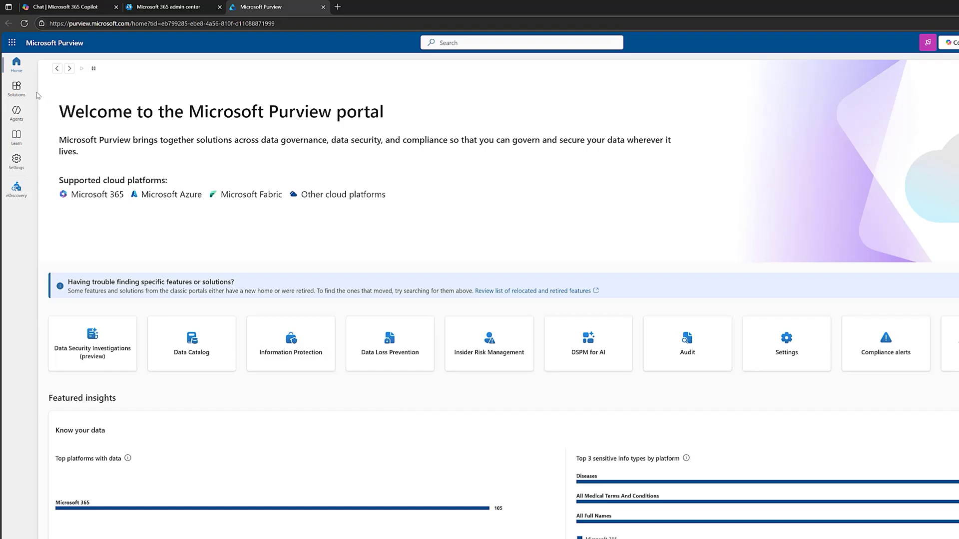
# - Open the Purview Solutions list from the left rail
pyautogui.click(20, 90)
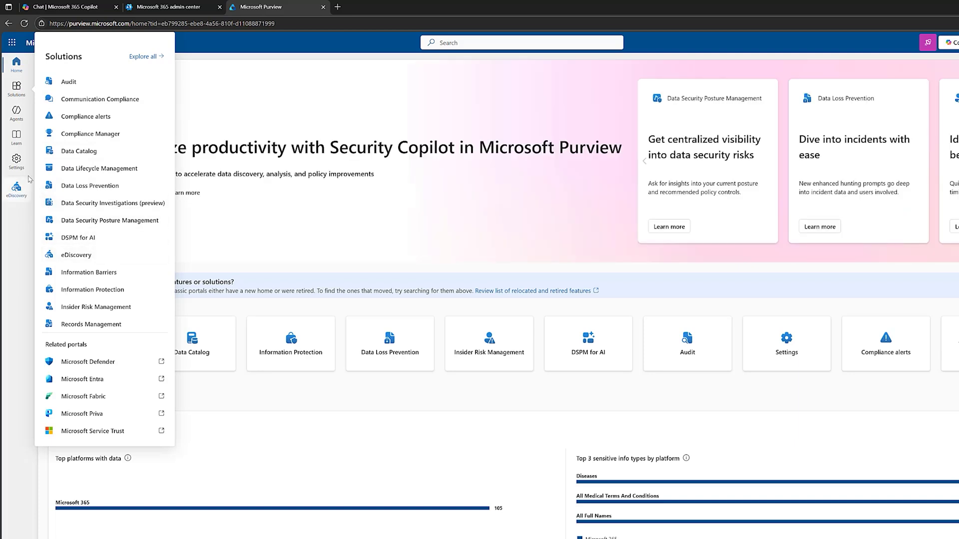
# - Show the Settings Role groups list sorted by Name, A to Z
pyautogui.click(15, 161)
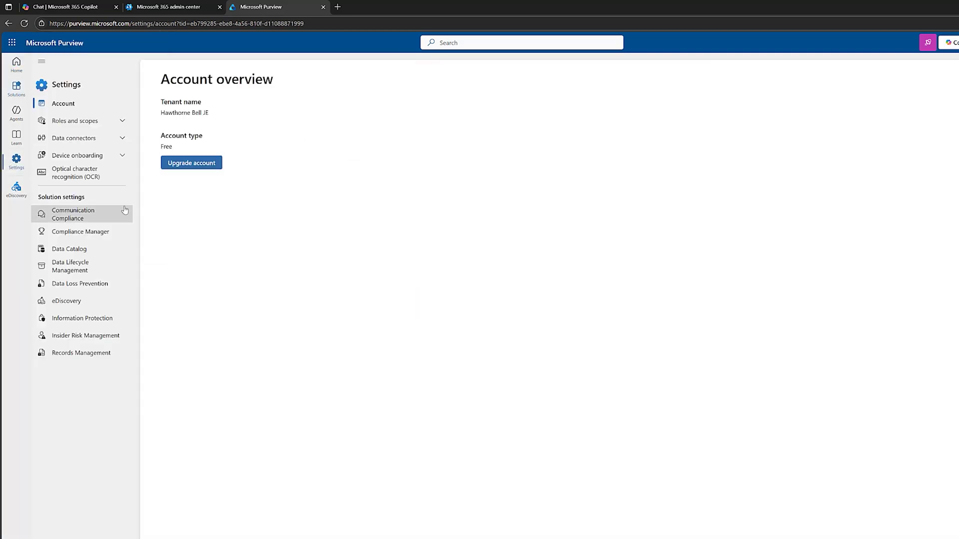
pyautogui.click(120, 122)
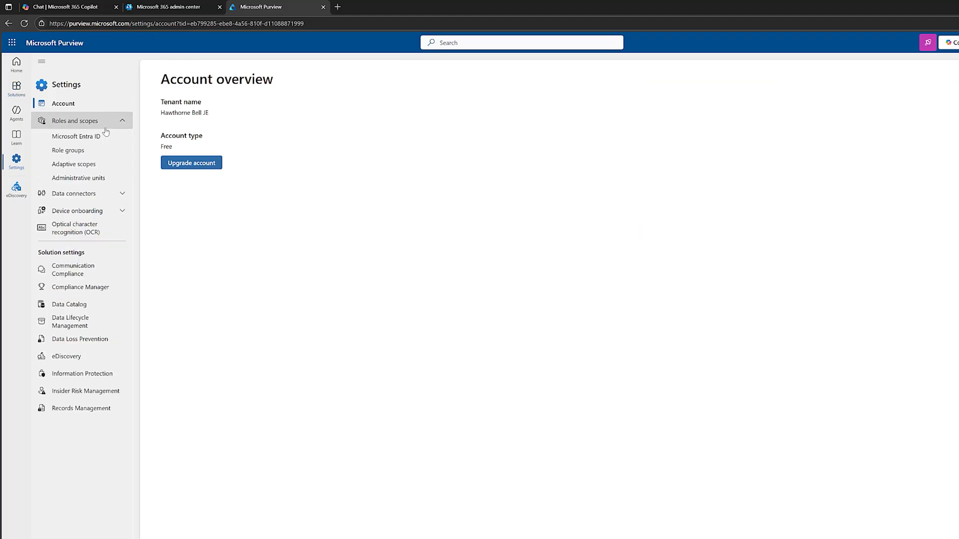
pyautogui.click(88, 151)
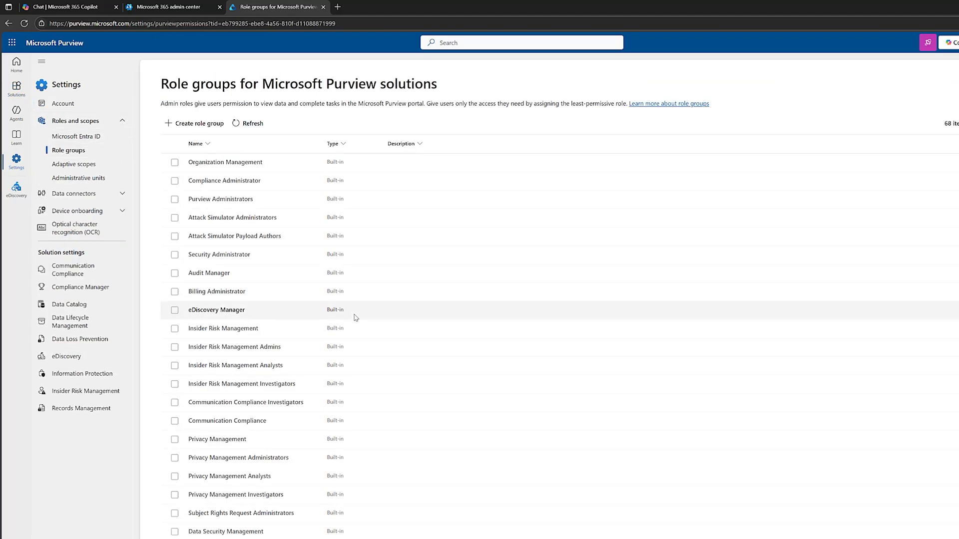
pyautogui.click(196, 144)
pyautogui.click(223, 172)
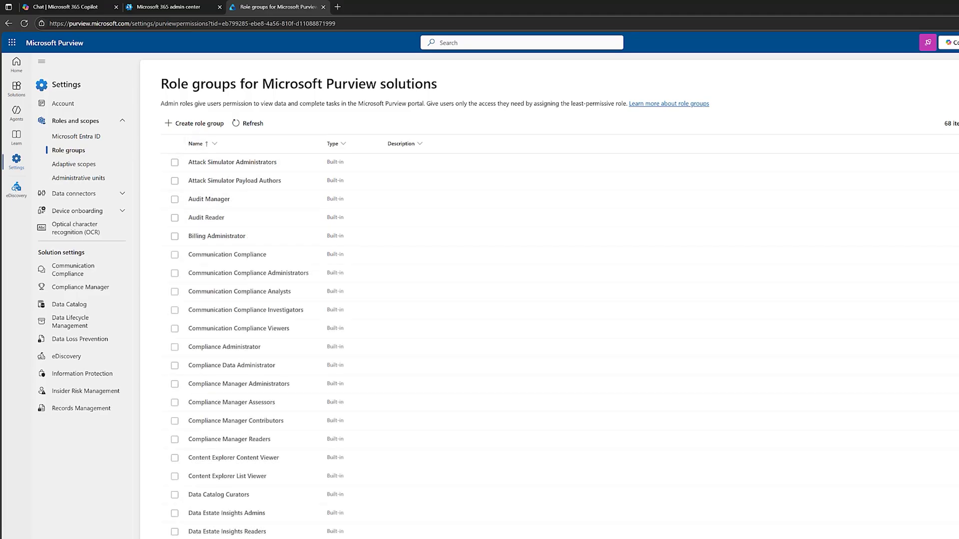
# - Review the roles included in the eDiscovery Manager role group, then close its details
pyautogui.scroll(-5, 559, 300)
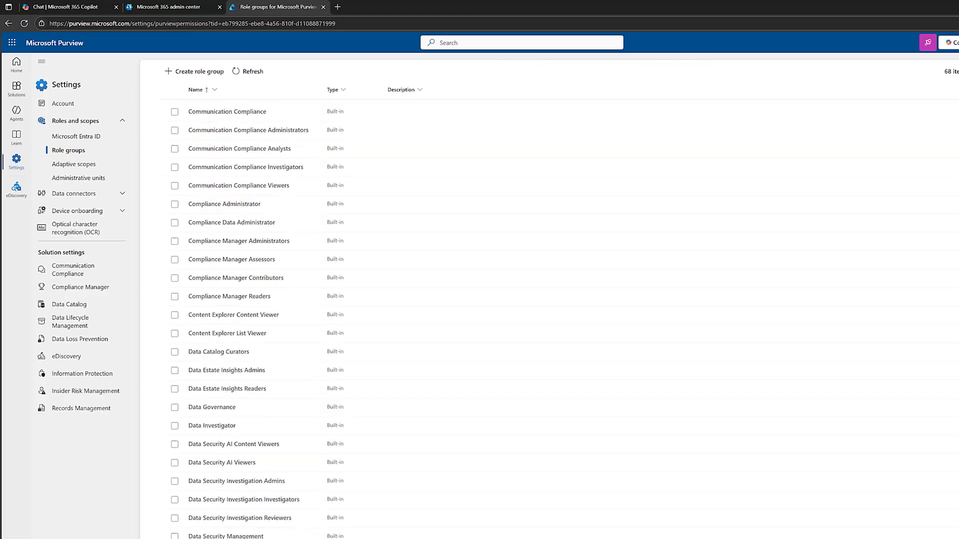
pyautogui.scroll(-1, 888, 347)
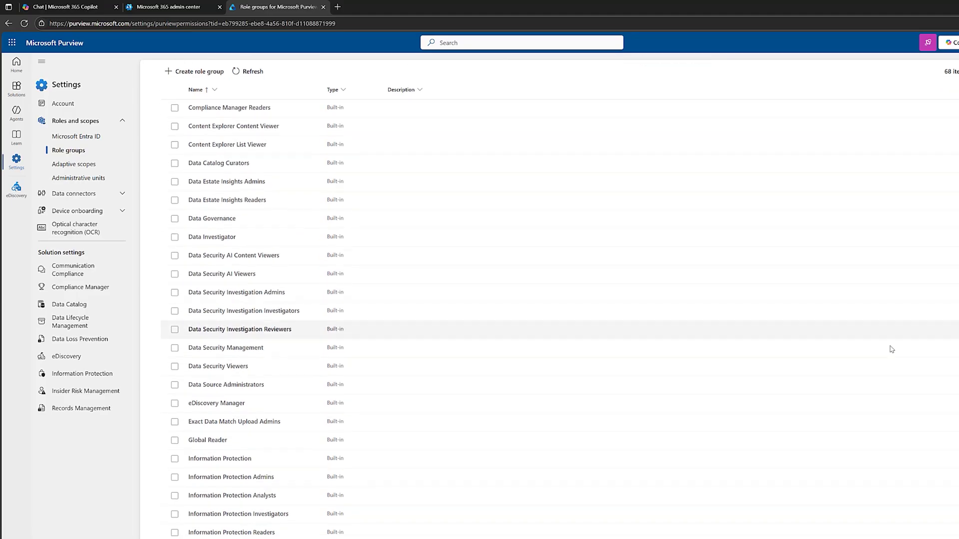
pyautogui.click(244, 405)
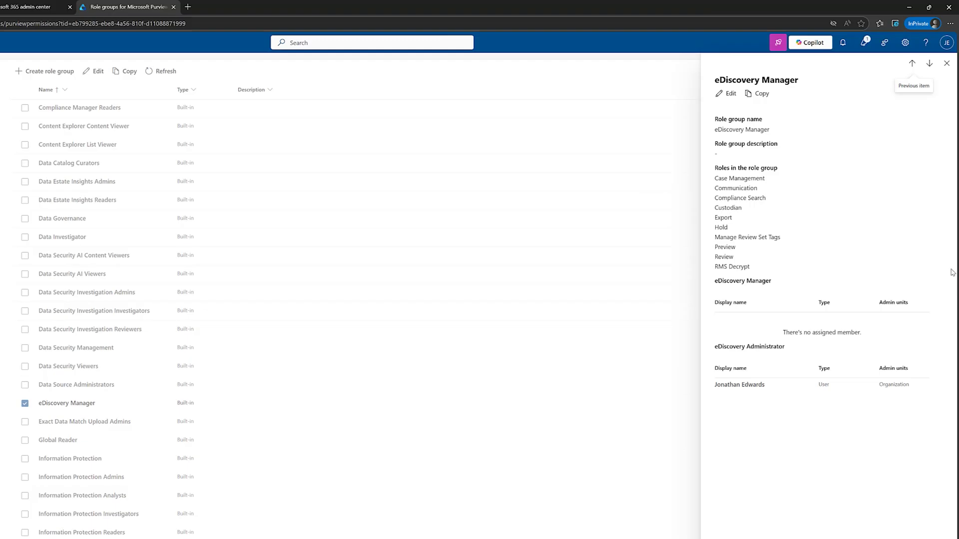
pyautogui.click(946, 63)
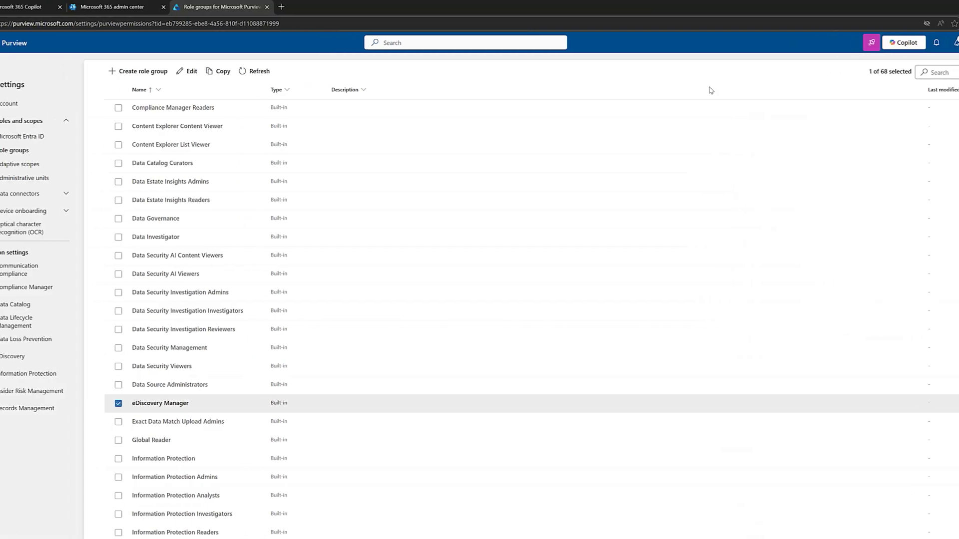
pyautogui.click(16, 89)
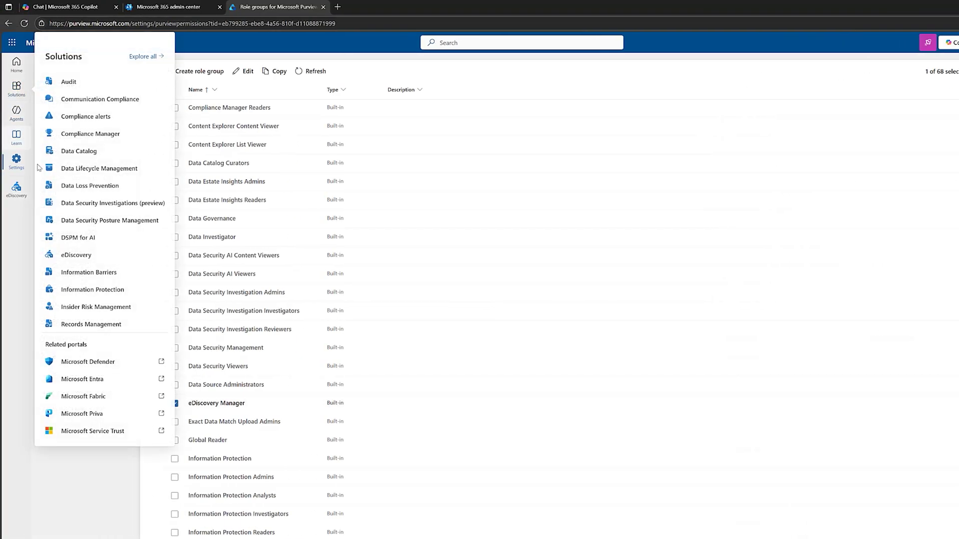
# - Go to the eDiscovery Cases page and start a new case
pyautogui.click(145, 255)
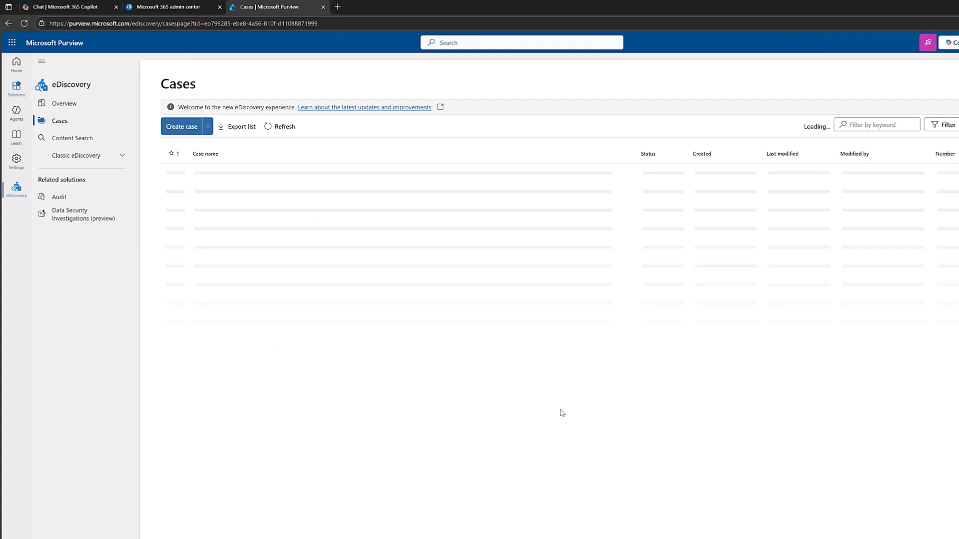
pyautogui.click(191, 131)
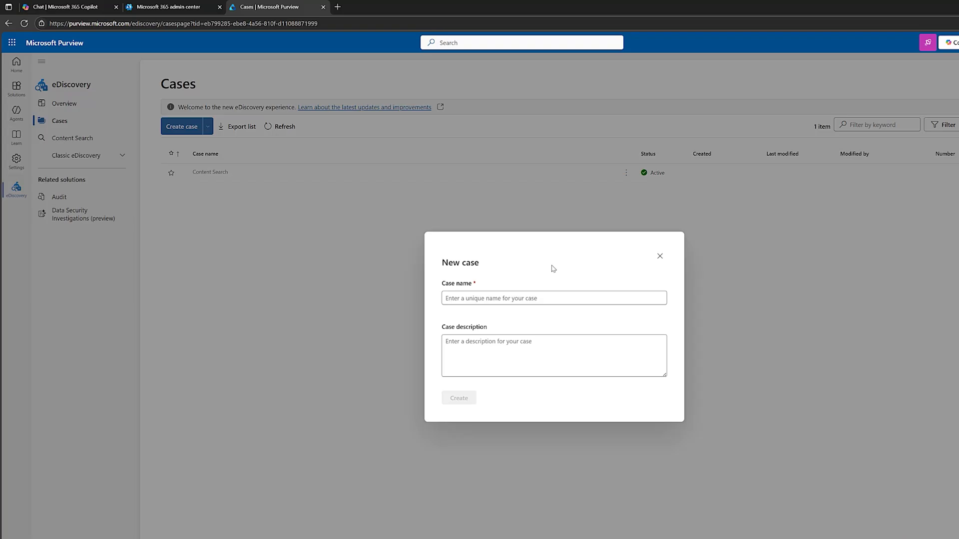
# - Create the case named 'Hawthorne Bell - Jones Case Investigation'
pyautogui.click(524, 298)
pyautogui.write('Hawthorne Bell - Jones Case Investigation')
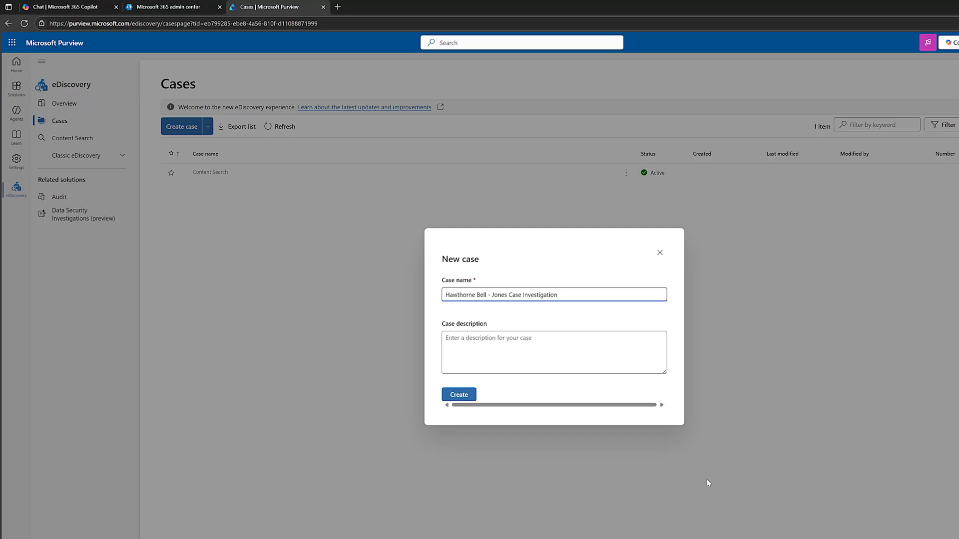
pyautogui.click(467, 395)
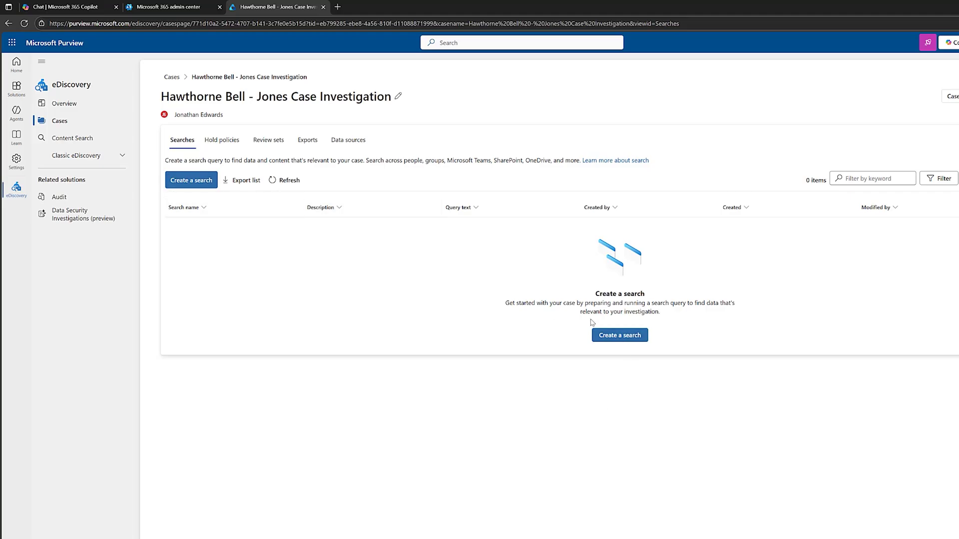
# - Create a search in the case named 'Jones Case - Urgent Matter Search'
pyautogui.click(620, 336)
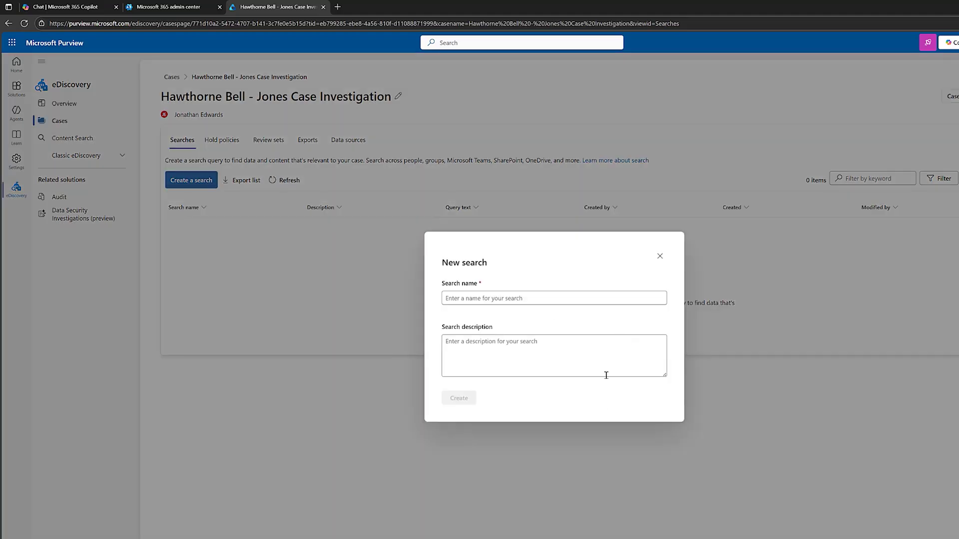
pyautogui.click(564, 298)
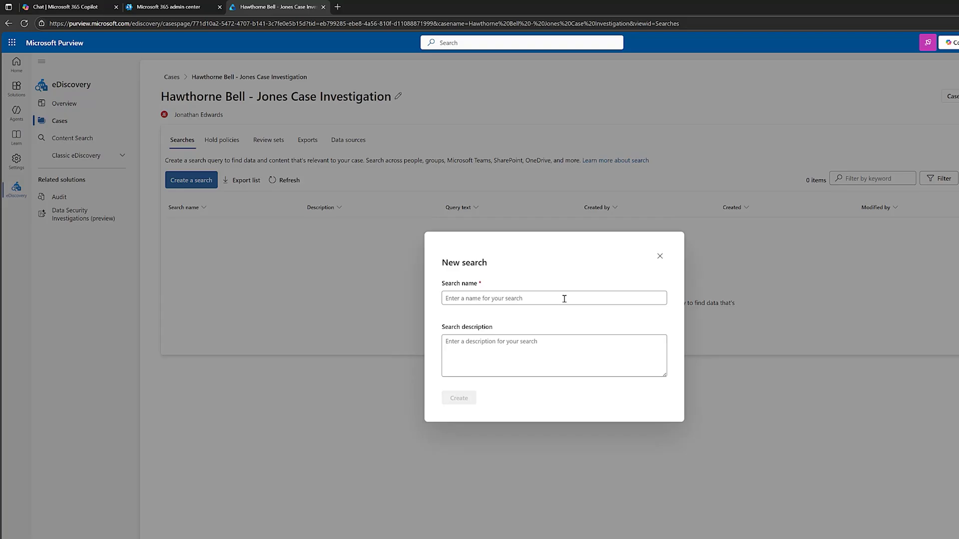
pyautogui.write('Jones Case - Urgent Matter Search')
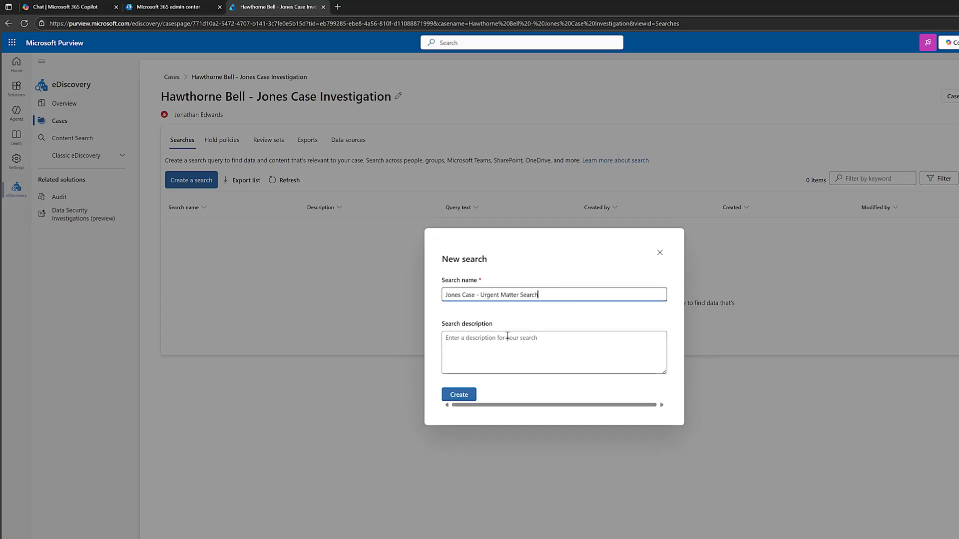
pyautogui.click(459, 395)
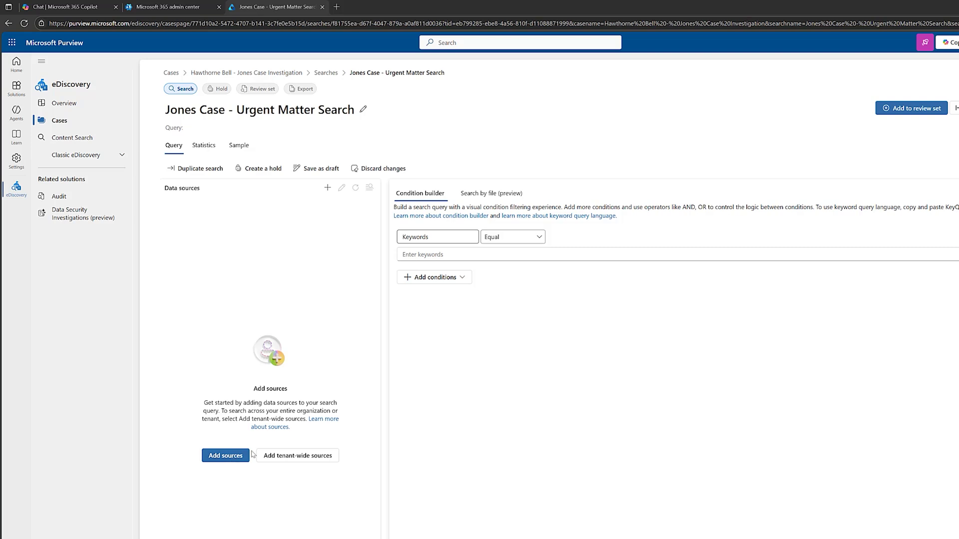
# - Tick two people in the Search for sources panel as the search's data sources
pyautogui.click(286, 455)
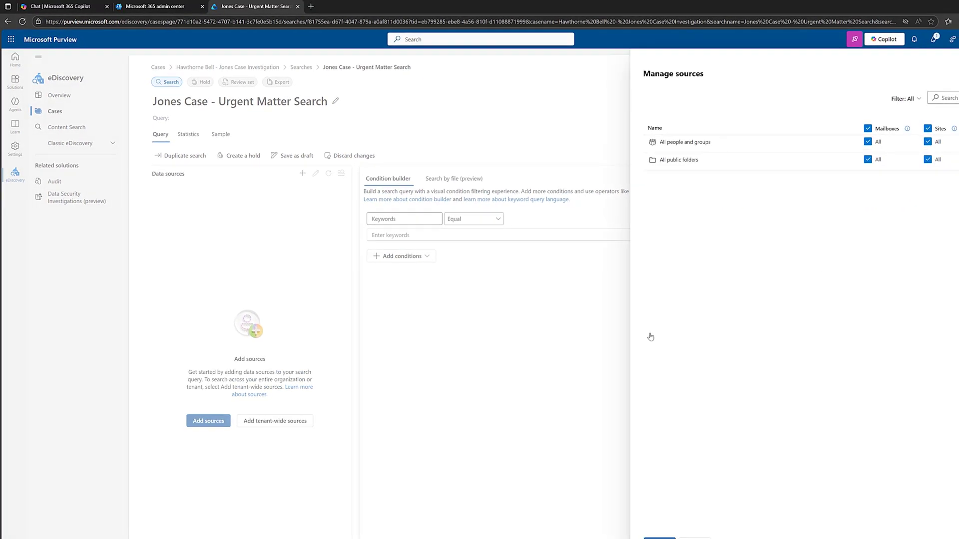
pyautogui.click(660, 538)
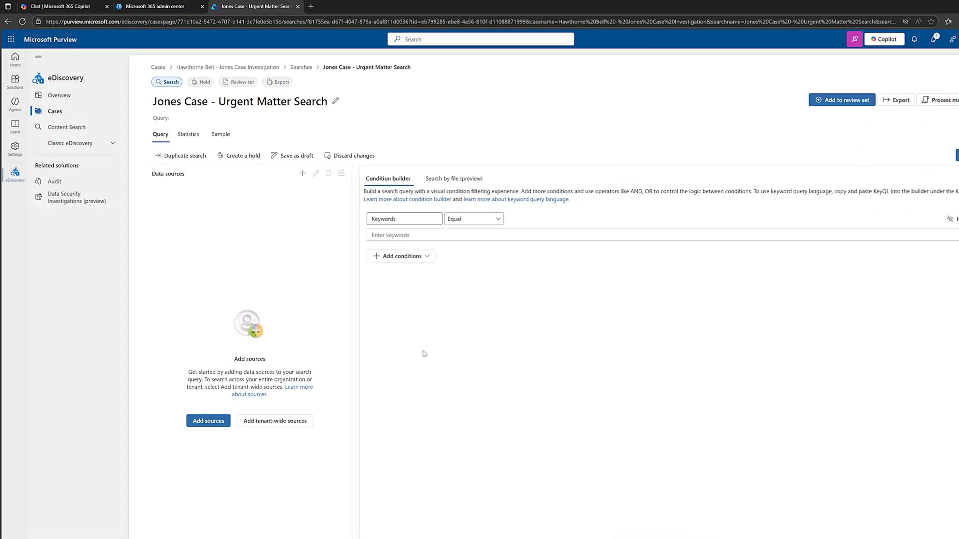
pyautogui.click(209, 420)
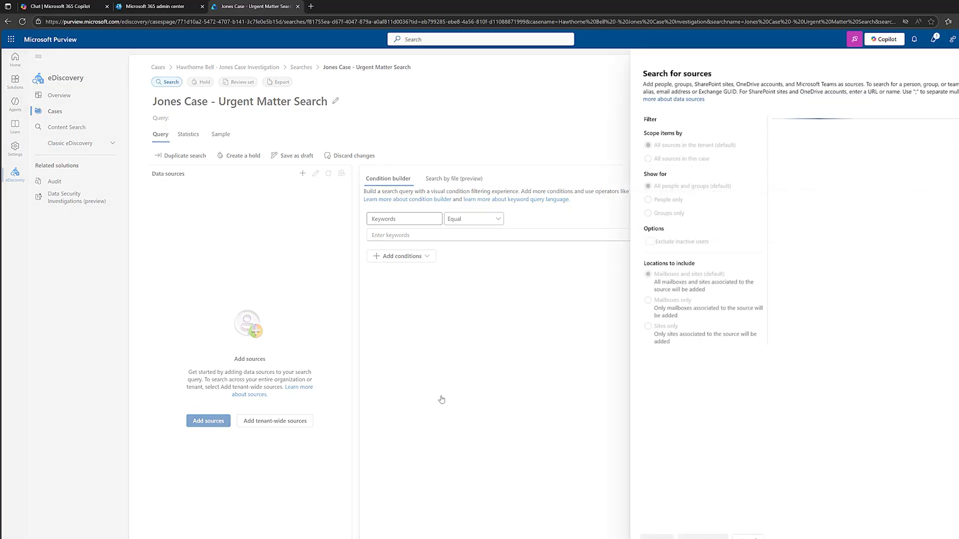
pyautogui.click(804, 129)
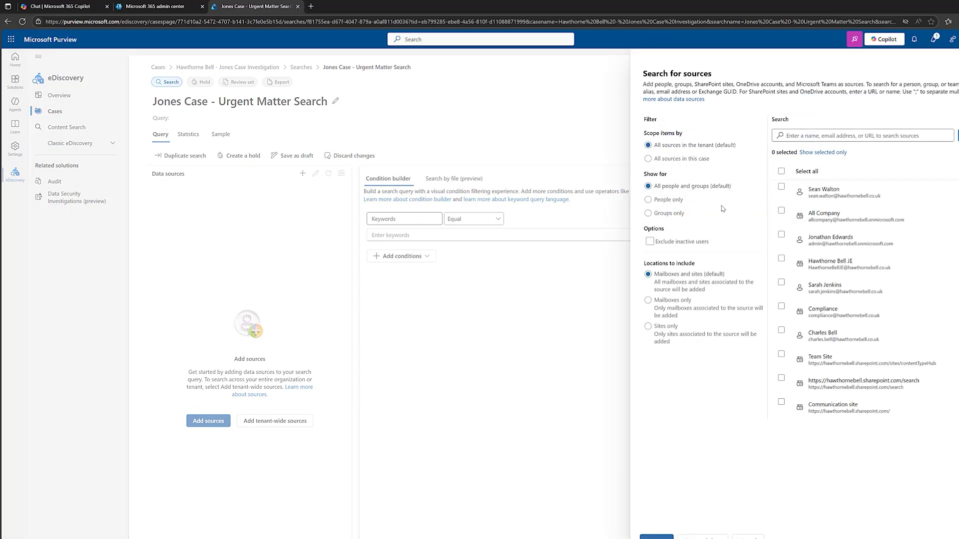
pyautogui.click(781, 188)
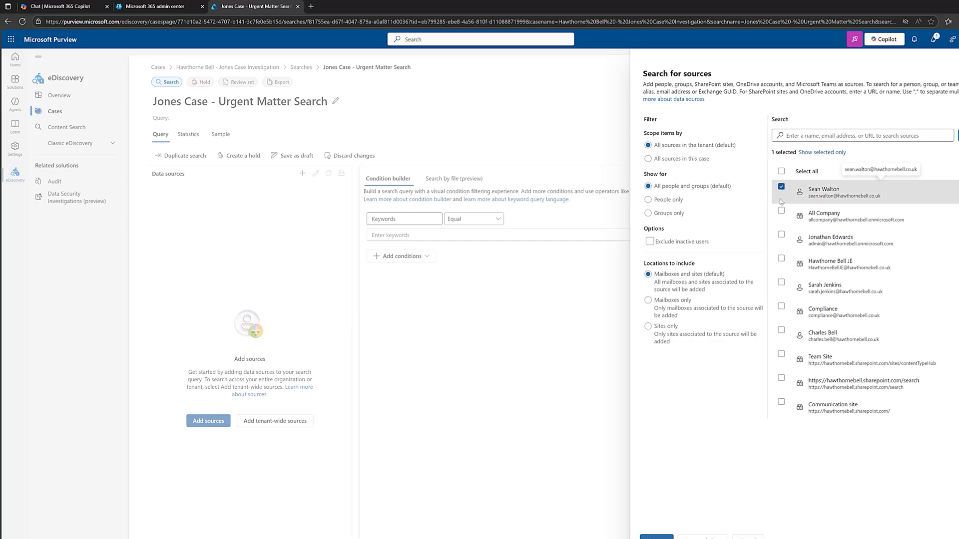
pyautogui.click(781, 283)
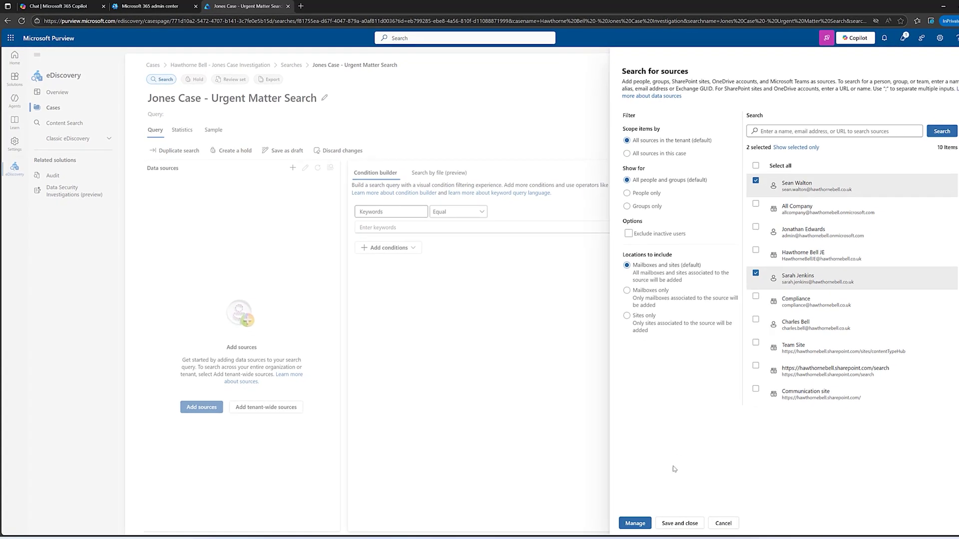
# - Add both people as sources, confirming their mailbox and site locations
pyautogui.click(635, 523)
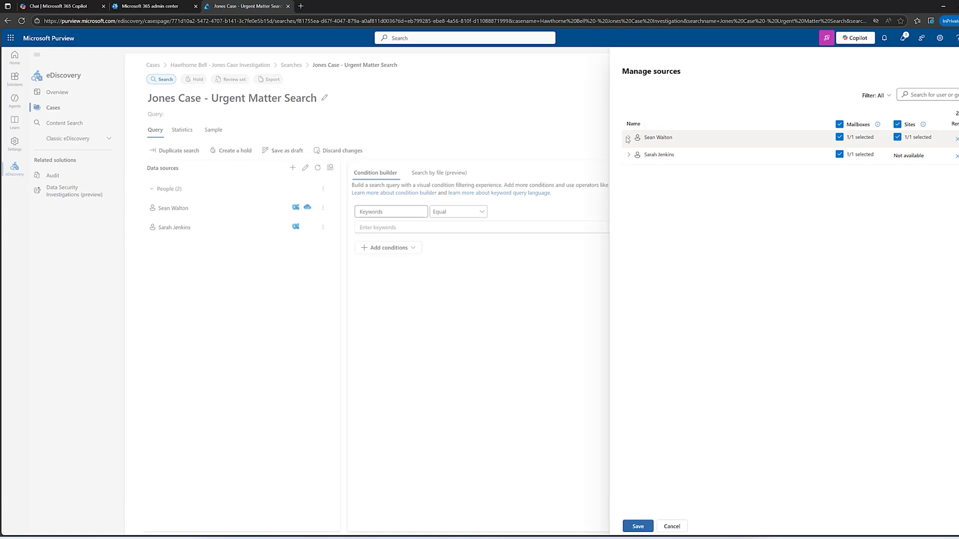
pyautogui.click(628, 139)
pyautogui.click(628, 182)
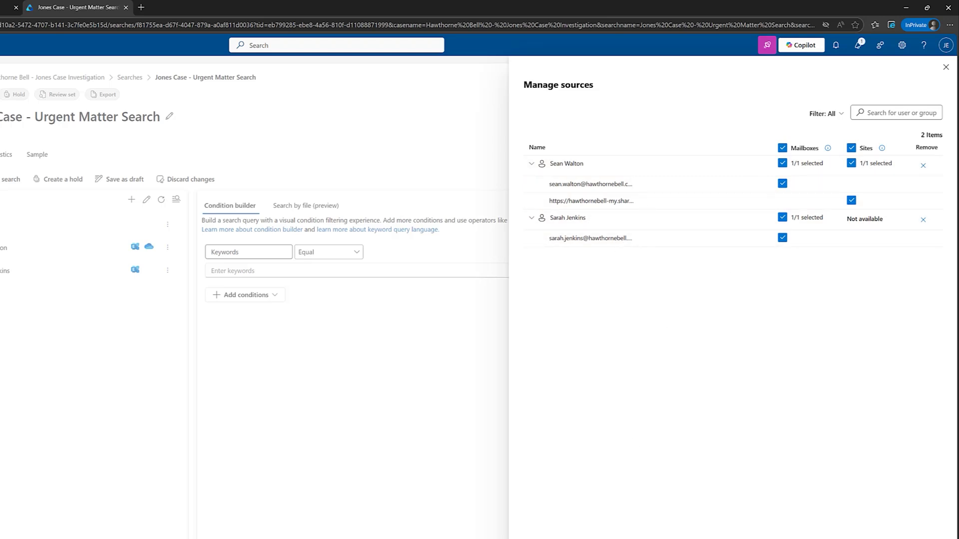
pyautogui.click(370, 534)
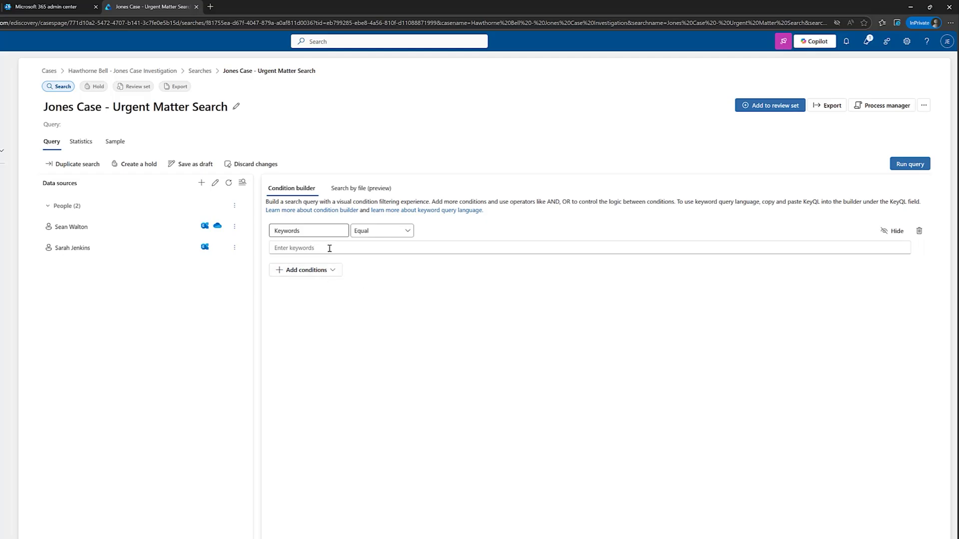
# - Enter keywords urgent matter, settlement agreement and Jones case as separate query rows
pyautogui.click(330, 248)
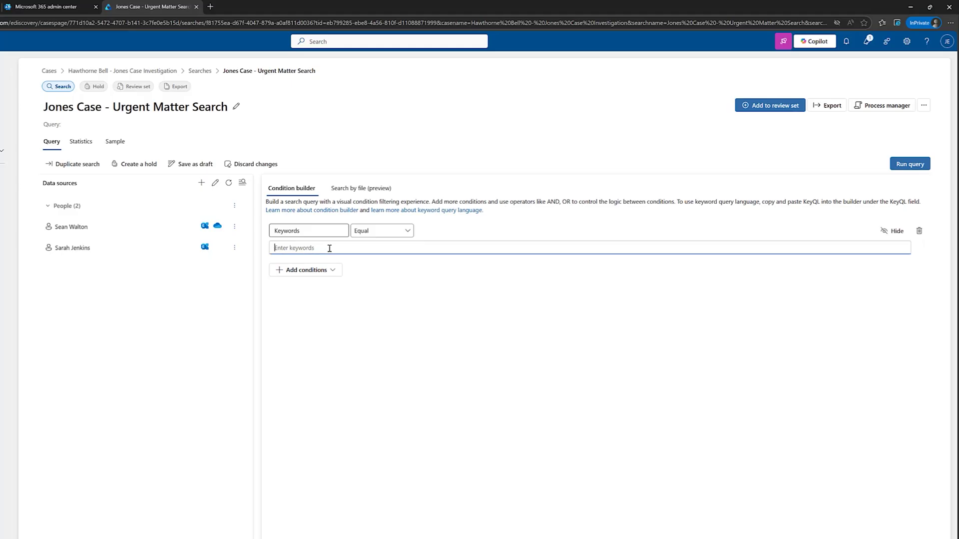
pyautogui.write('urgent matter')
pyautogui.click(305, 265)
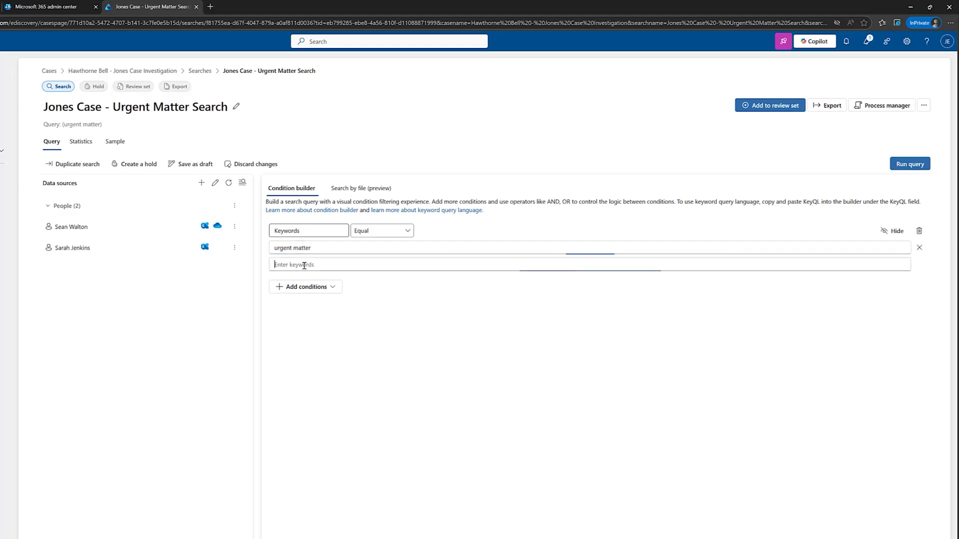
pyautogui.write('settlement agreement')
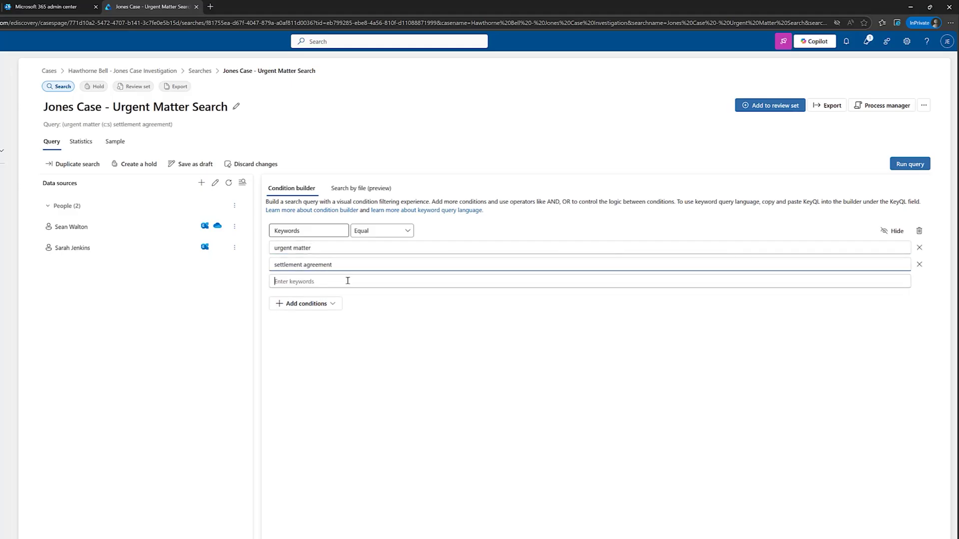
pyautogui.click(348, 281)
pyautogui.write('Jones case')
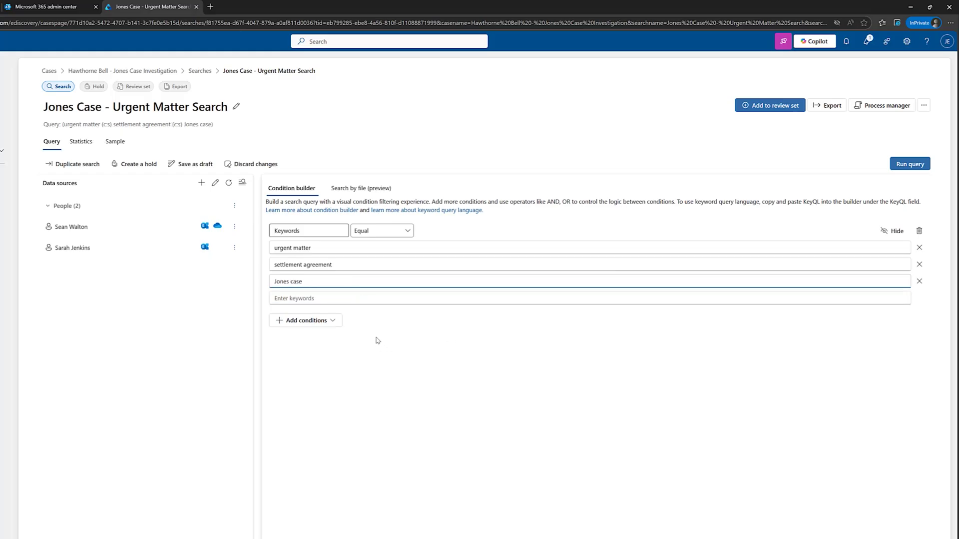
pyautogui.click(334, 322)
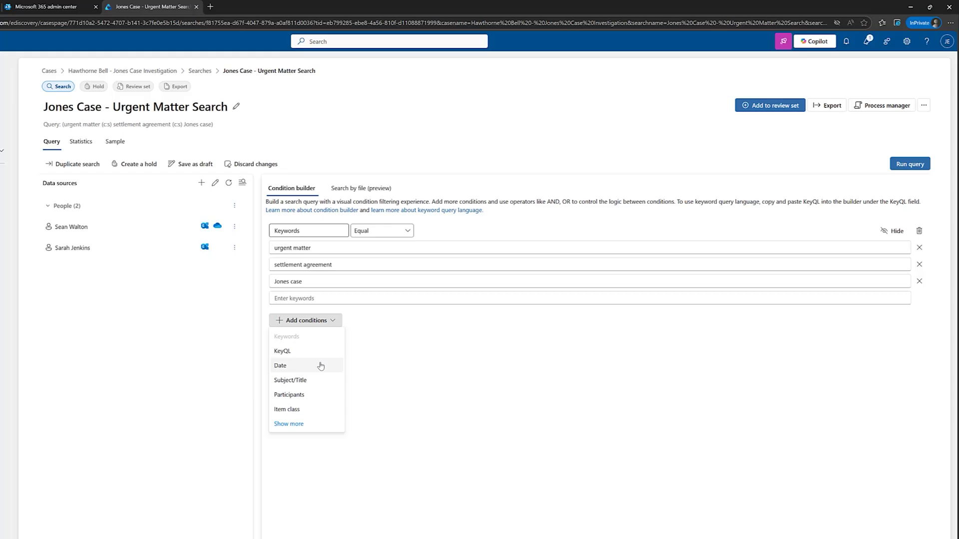
# - Close the Add conditions list without adding any condition
pyautogui.click(478, 389)
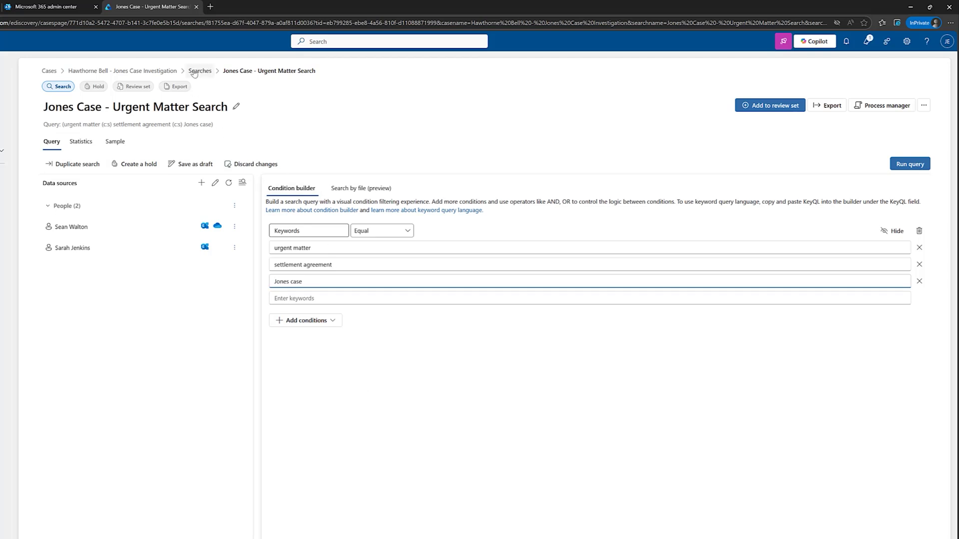
pyautogui.click(200, 71)
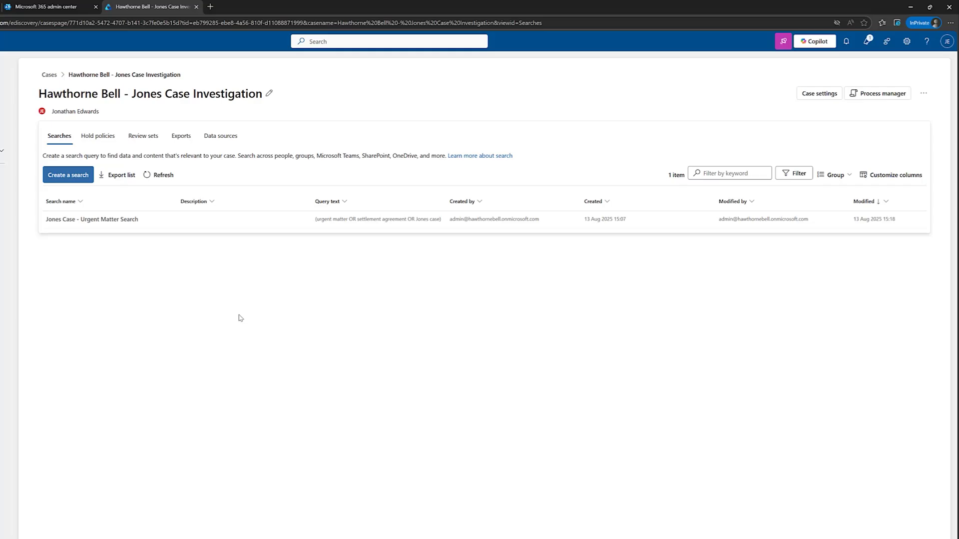
pyautogui.click(143, 221)
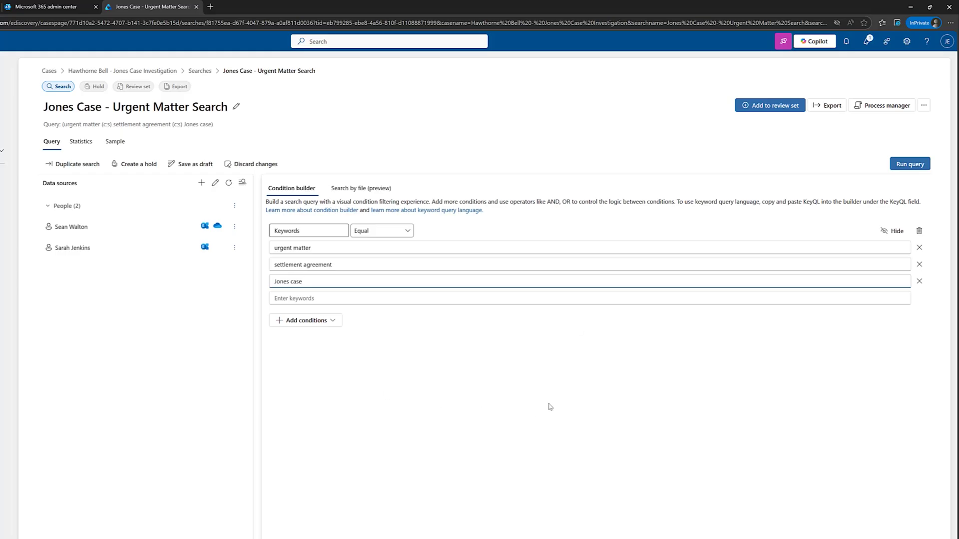
# - Run the query as Statistics, showing 5 matches (186.6 KB) across 3 locations
pyautogui.click(911, 166)
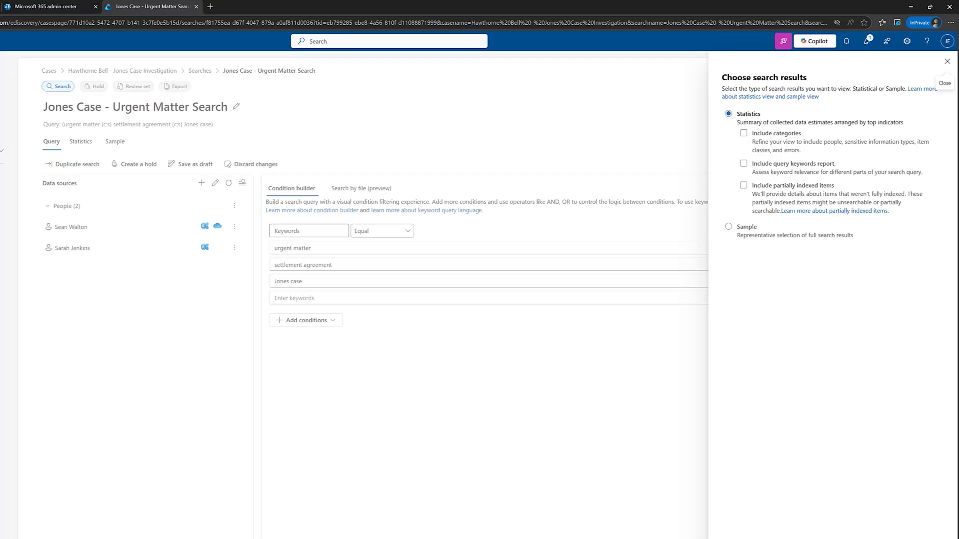
pyautogui.click(609, 464)
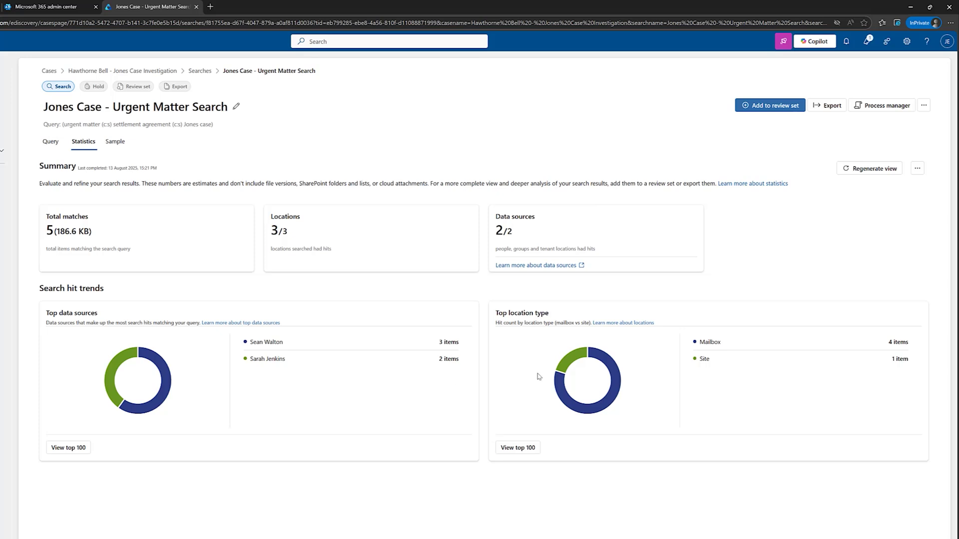
# - Add the search results to a new review set named 'Jones Case Review'
pyautogui.click(772, 111)
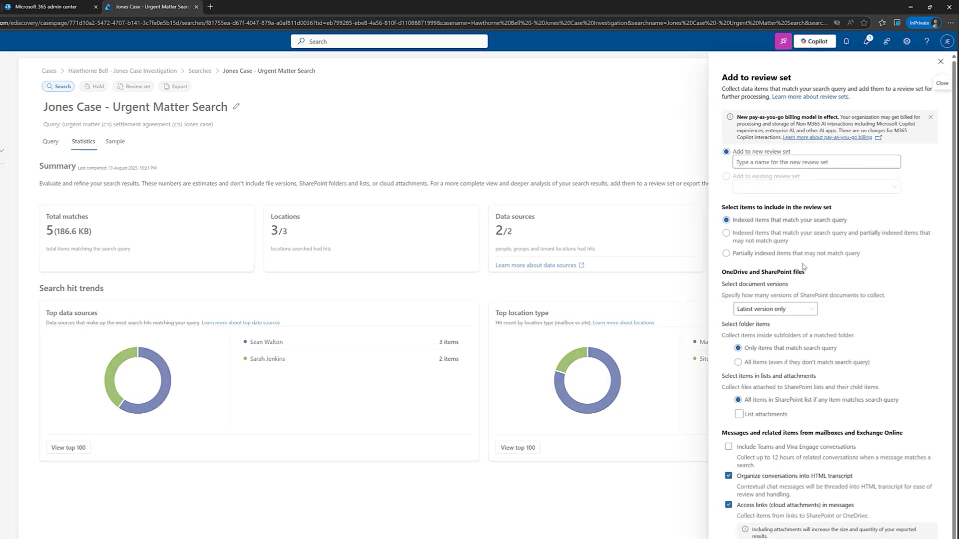
pyautogui.click(837, 163)
pyautogui.write('Jones Case Review')
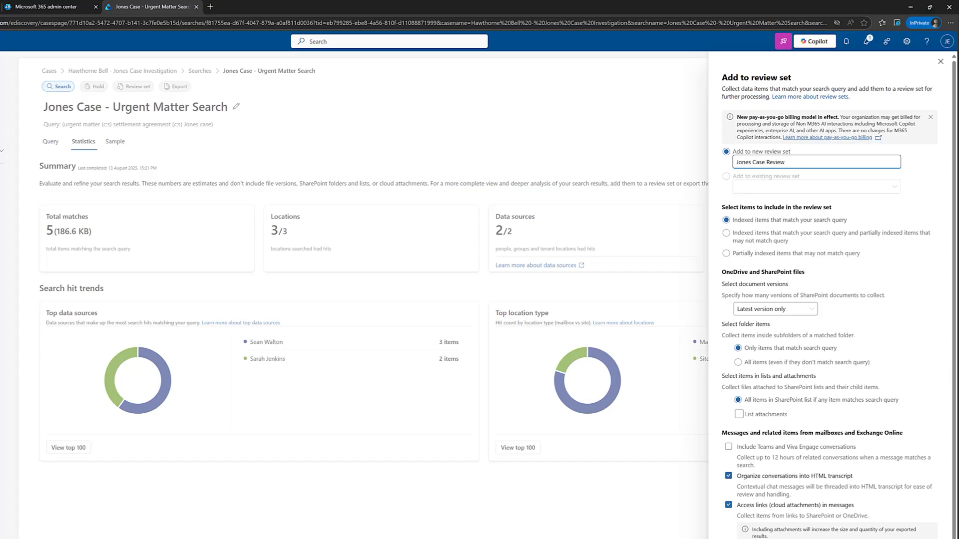
pyautogui.press('Return')
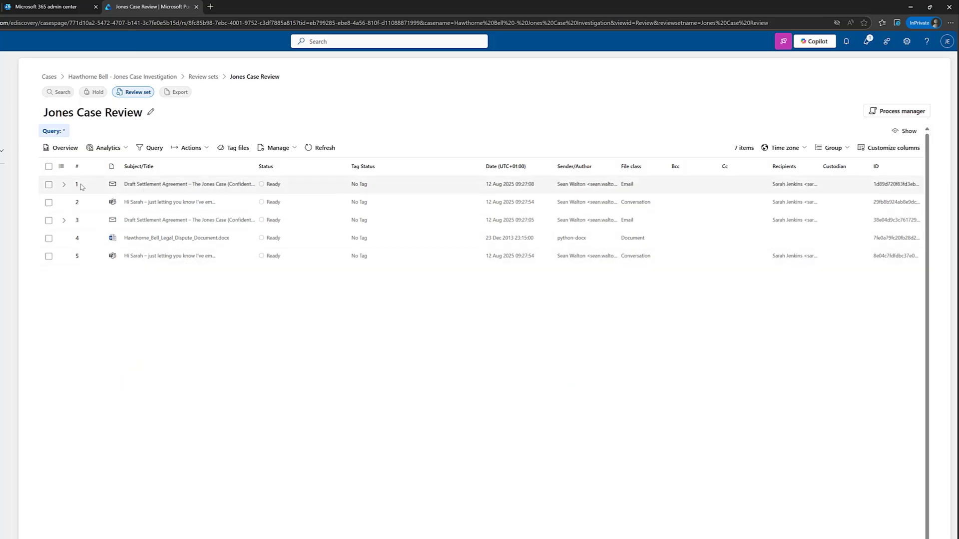
# - Expand the settlement email and preview it, the row 2 chat and the legal dispute attachment, then close the preview
pyautogui.click(65, 185)
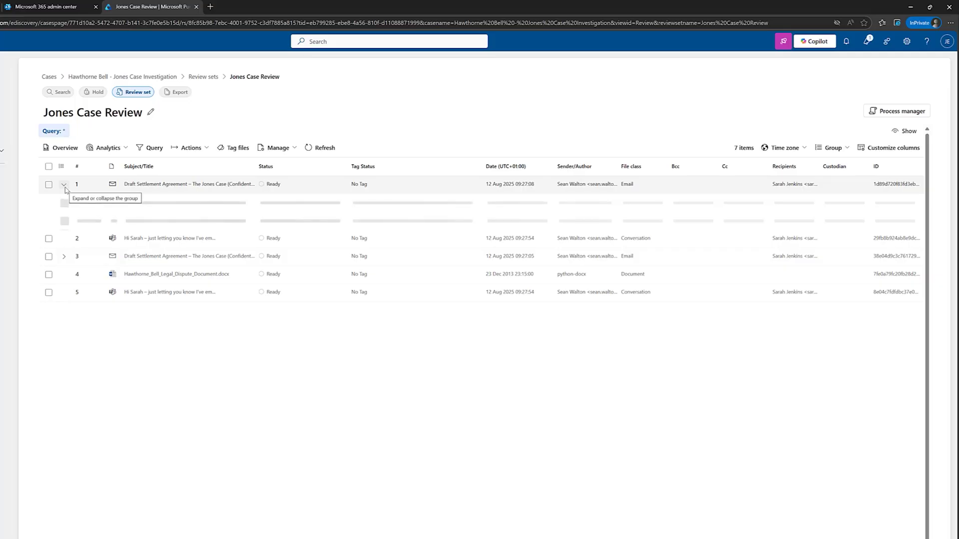
pyautogui.click(147, 189)
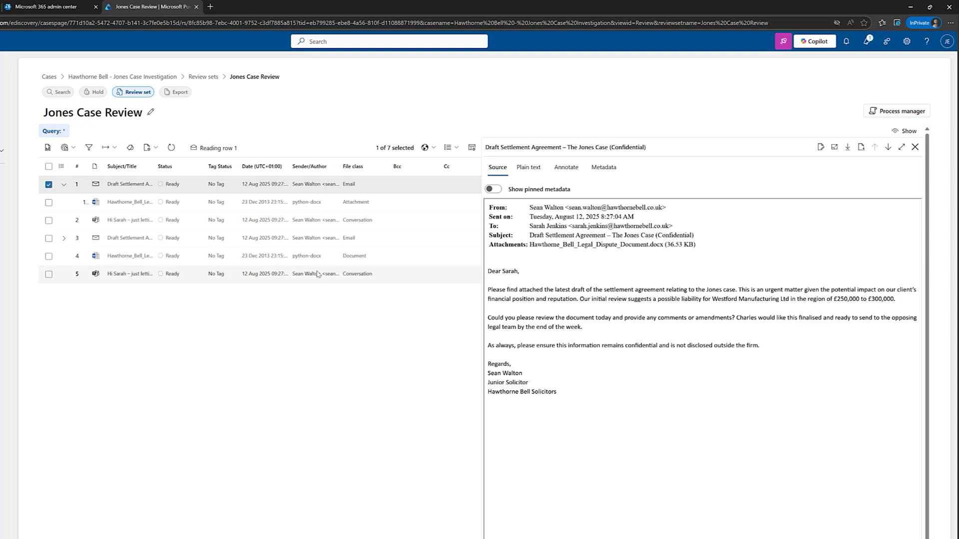
pyautogui.click(138, 223)
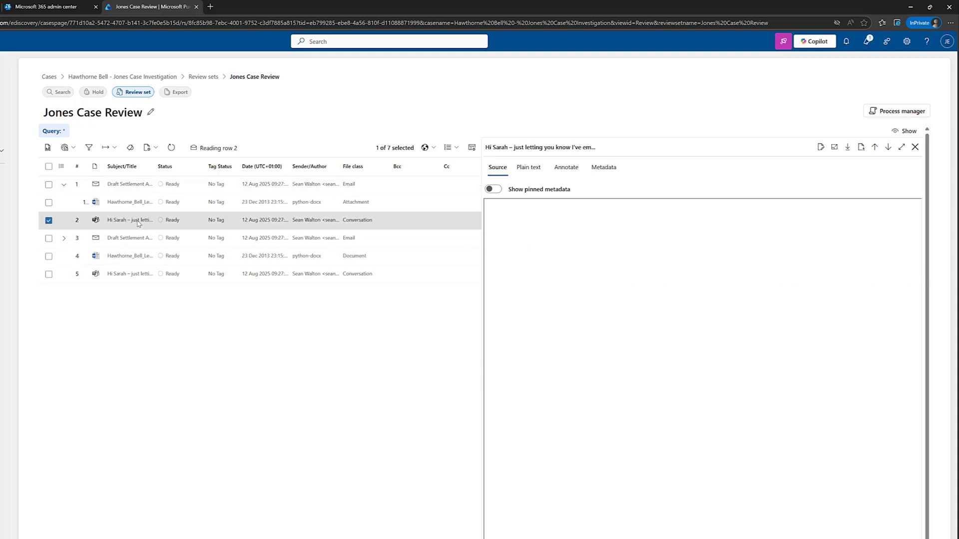
pyautogui.click(135, 206)
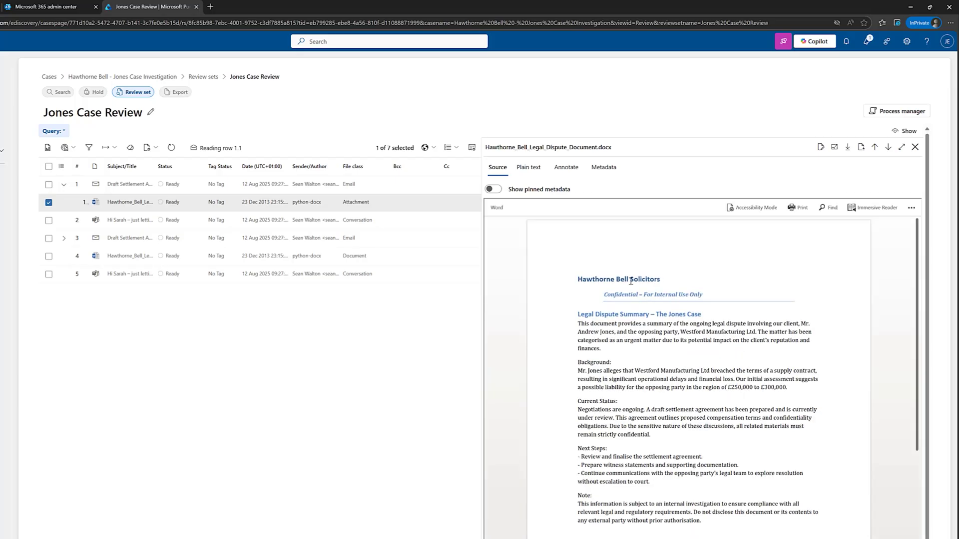
pyautogui.click(915, 147)
pyautogui.press('Escape')
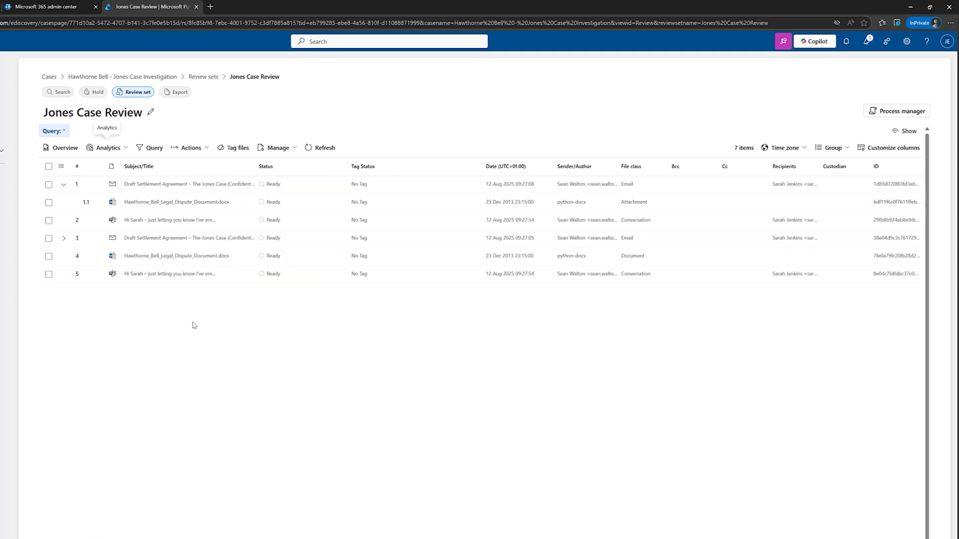
pyautogui.click(119, 153)
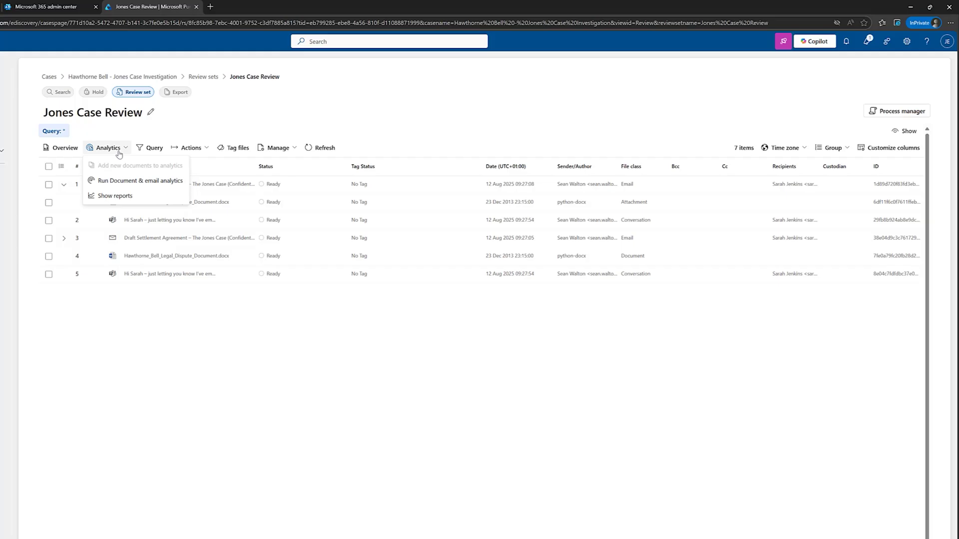
pyautogui.click(208, 308)
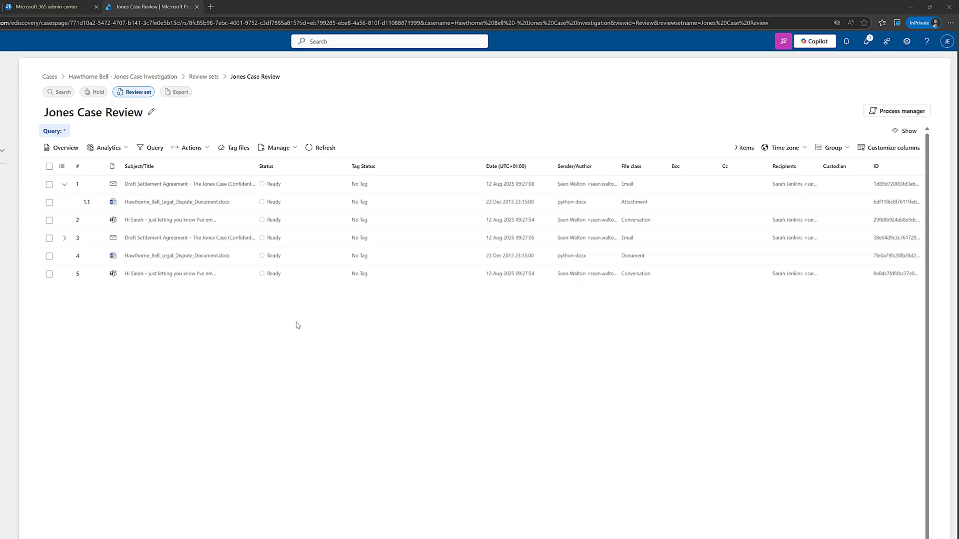
# - Open the Manage tags page from Tag files to define the Relevance group's tags
pyautogui.click(234, 147)
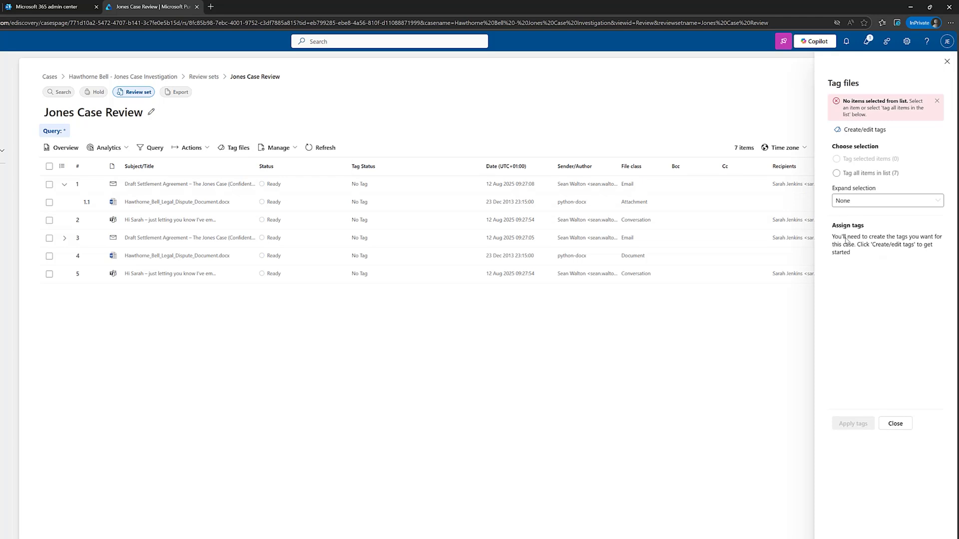
pyautogui.click(867, 131)
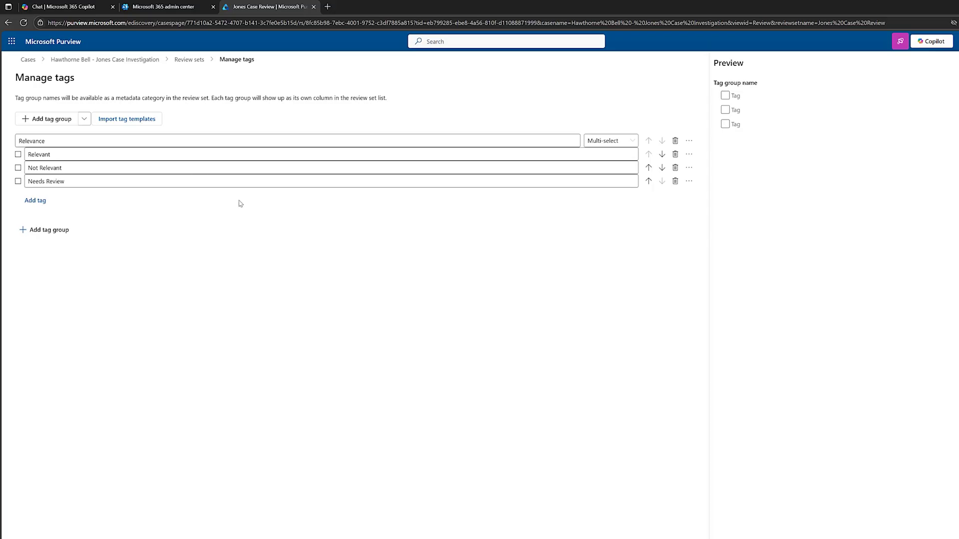
# - Make Relevance single-select and add a single-select Sensitivity group with Privileged, Internal-Only and Public
pyautogui.click(607, 142)
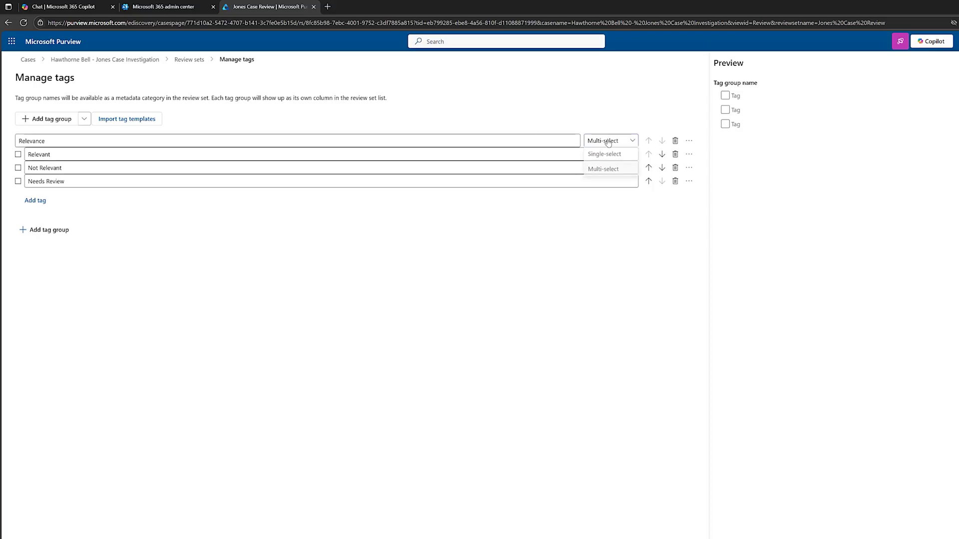
pyautogui.click(607, 155)
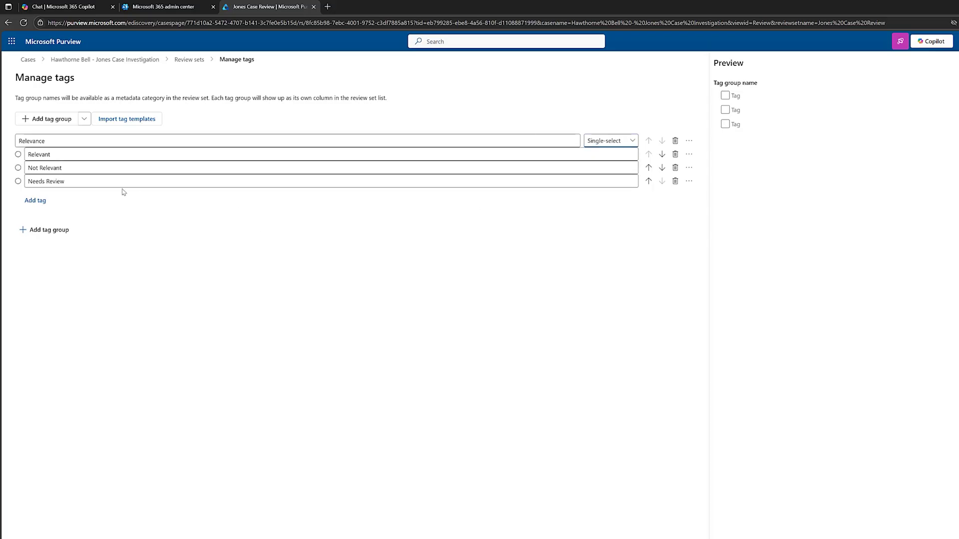
pyautogui.click(52, 121)
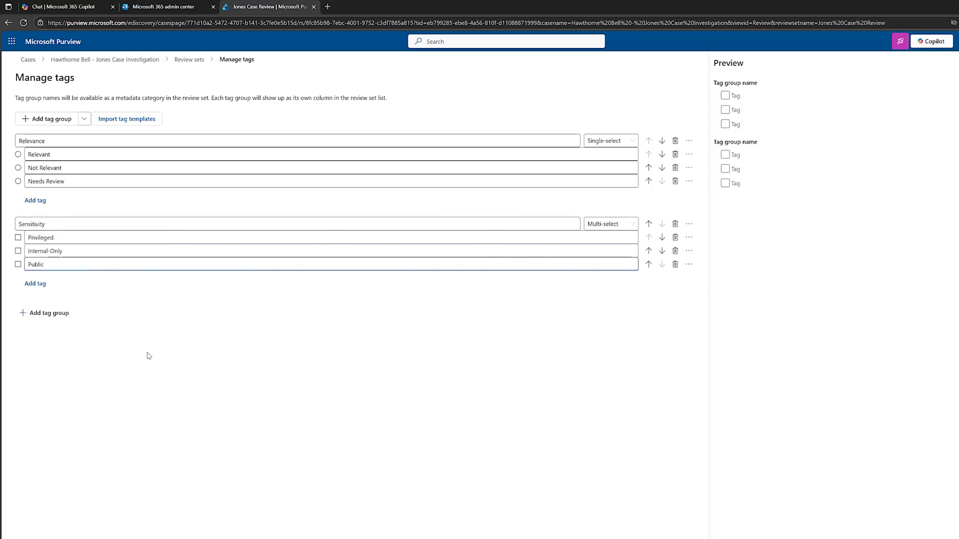
pyautogui.click(607, 224)
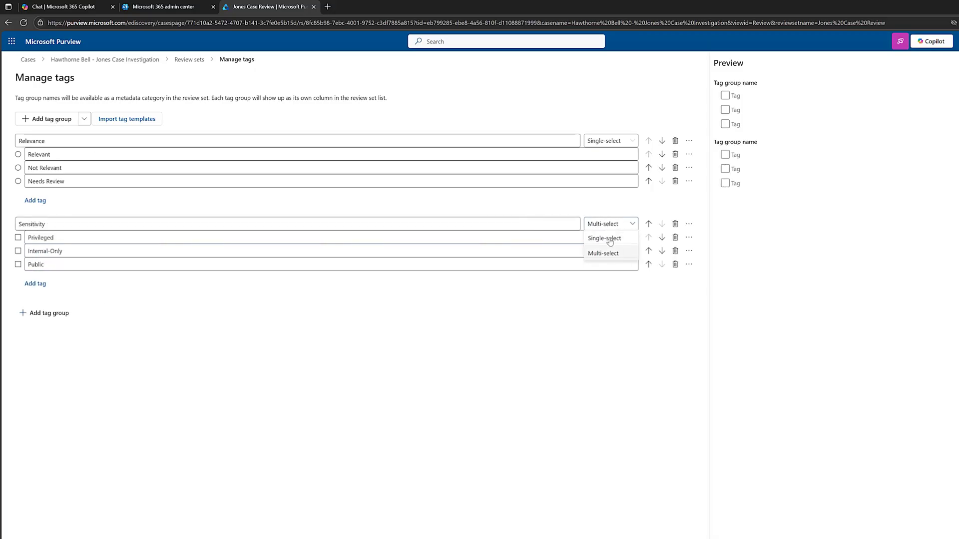
pyautogui.click(609, 238)
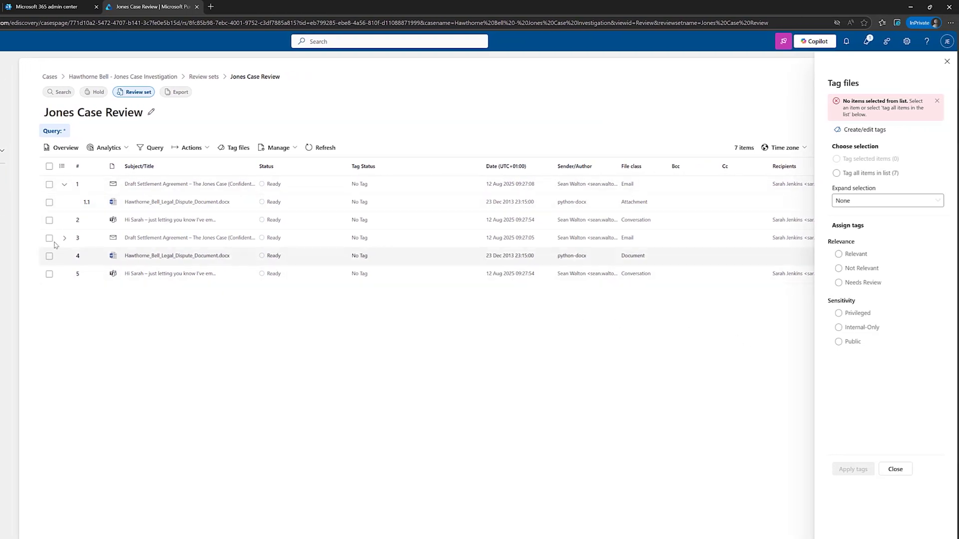
# - Tag the legal dispute document attachment as Relevant and Privileged
pyautogui.click(50, 202)
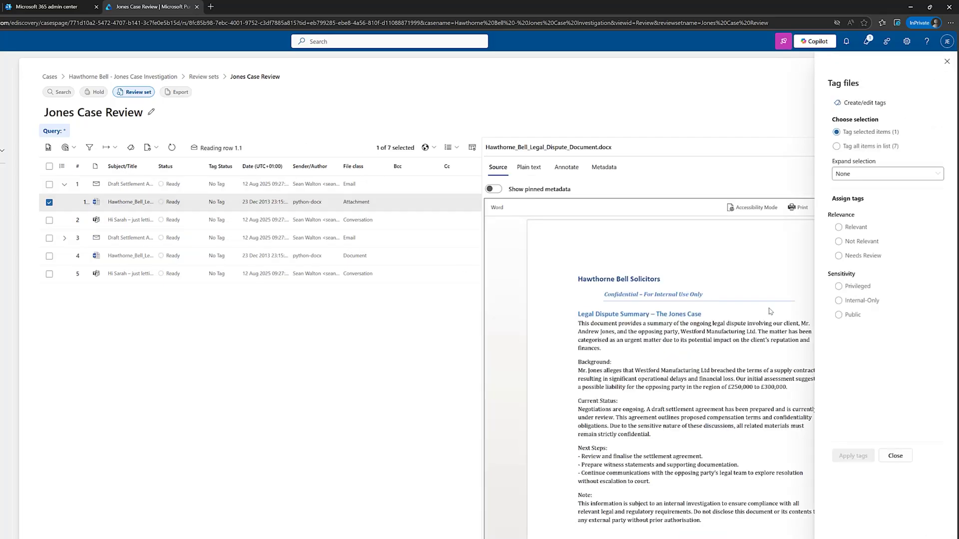
pyautogui.click(839, 227)
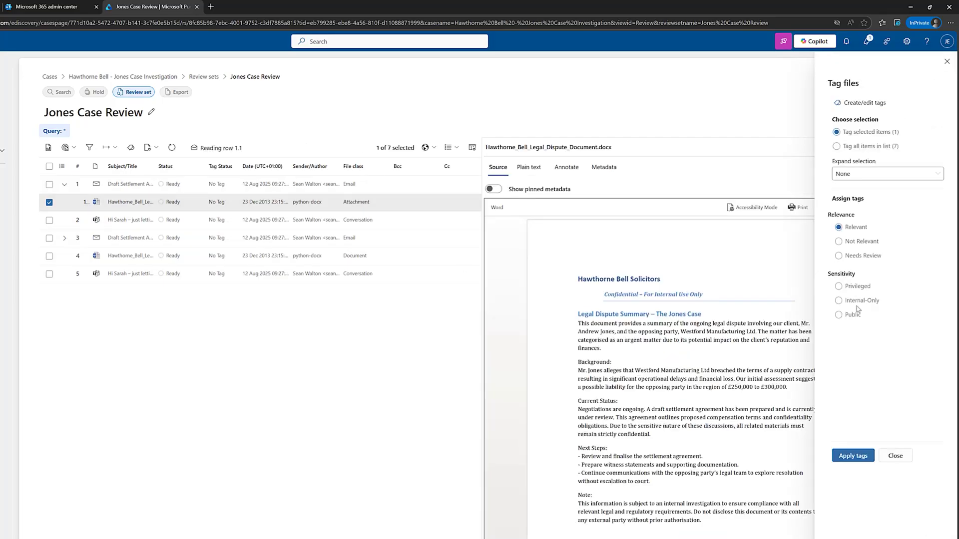
pyautogui.click(838, 286)
pyautogui.click(854, 456)
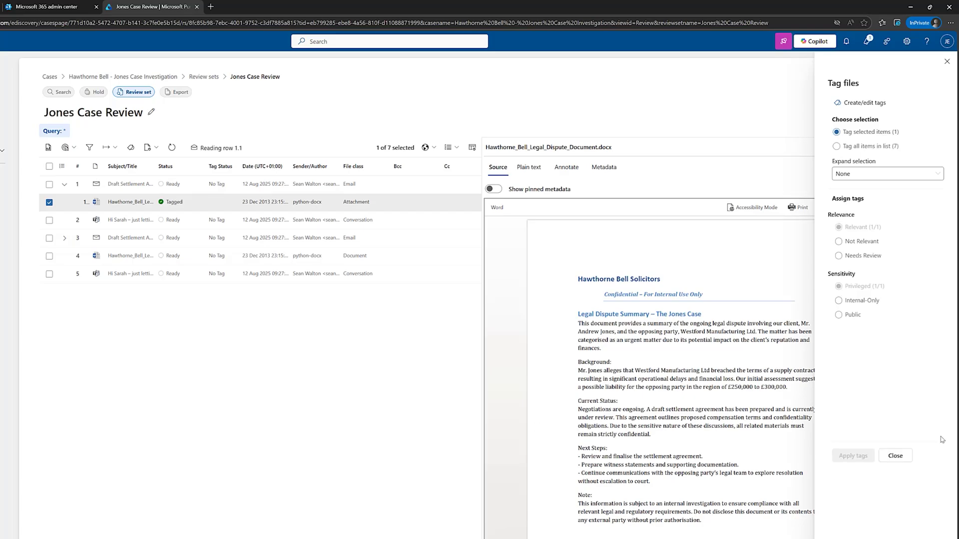
pyautogui.click(899, 454)
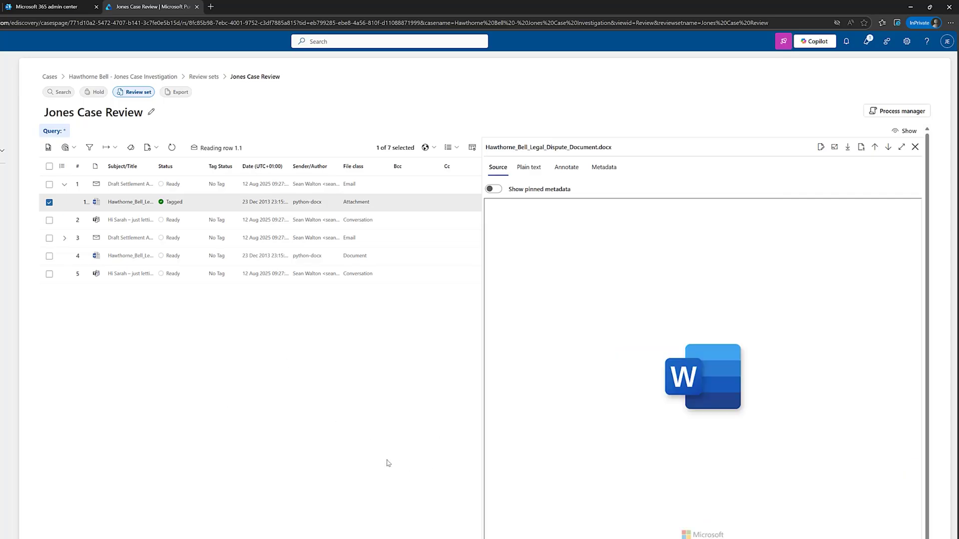
# - Select all review set items and apply the Relevant tag to them
pyautogui.click(49, 166)
pyautogui.click(235, 148)
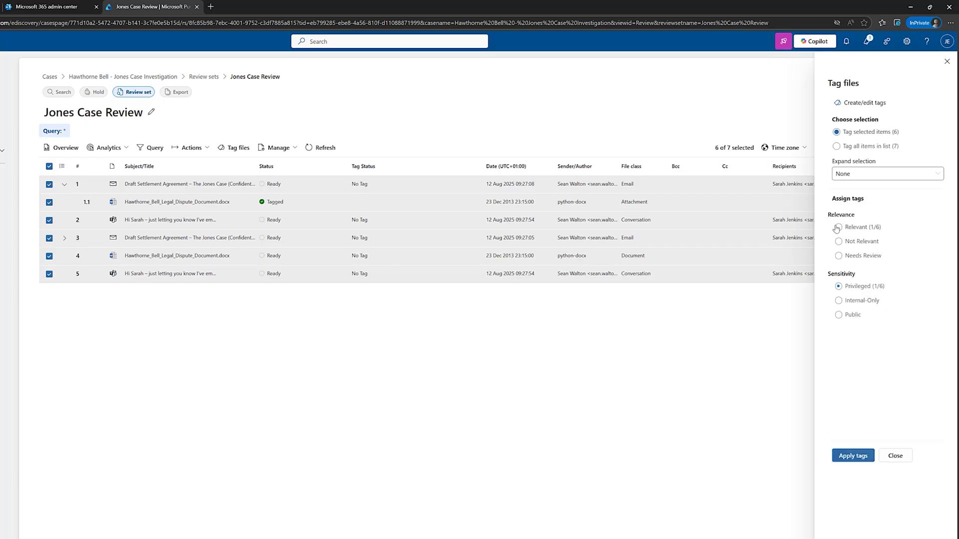
pyautogui.click(858, 456)
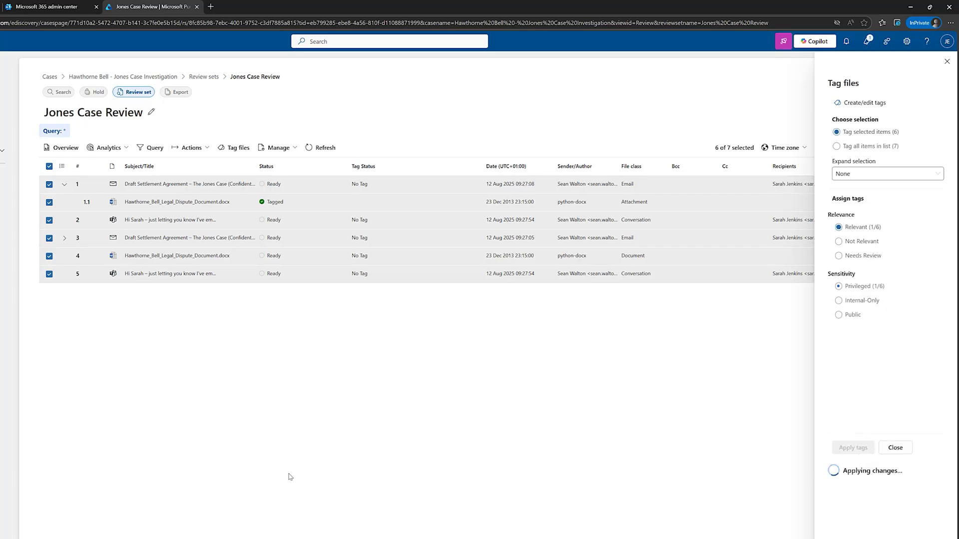
pyautogui.click(905, 462)
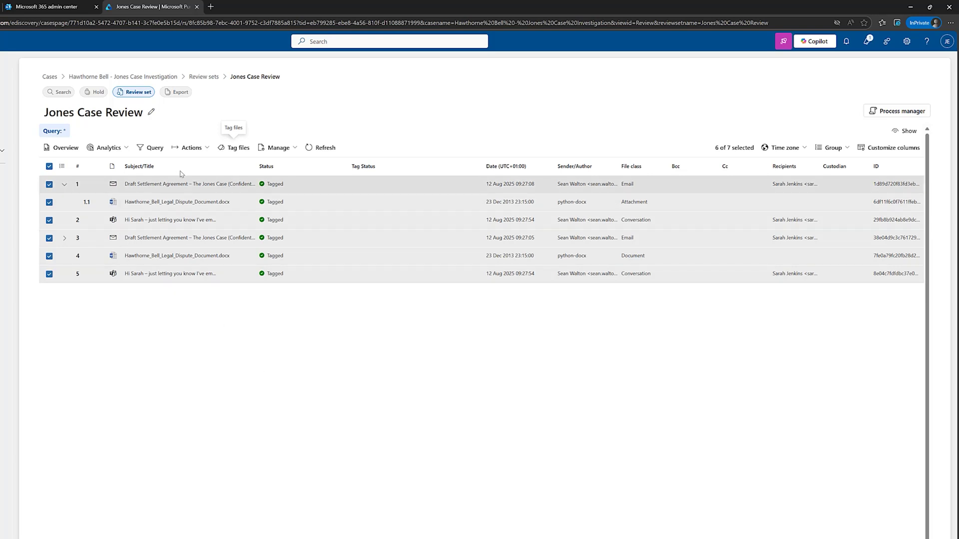
# - Export the selected review set items as 'Jones Case Export'
pyautogui.click(208, 150)
pyautogui.click(191, 163)
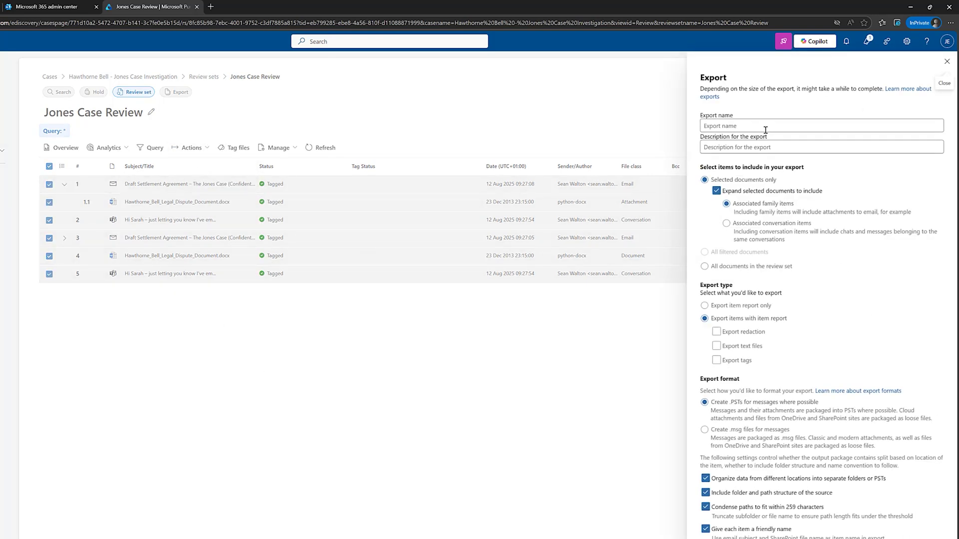
pyautogui.click(790, 130)
pyautogui.write('Jones Case Export')
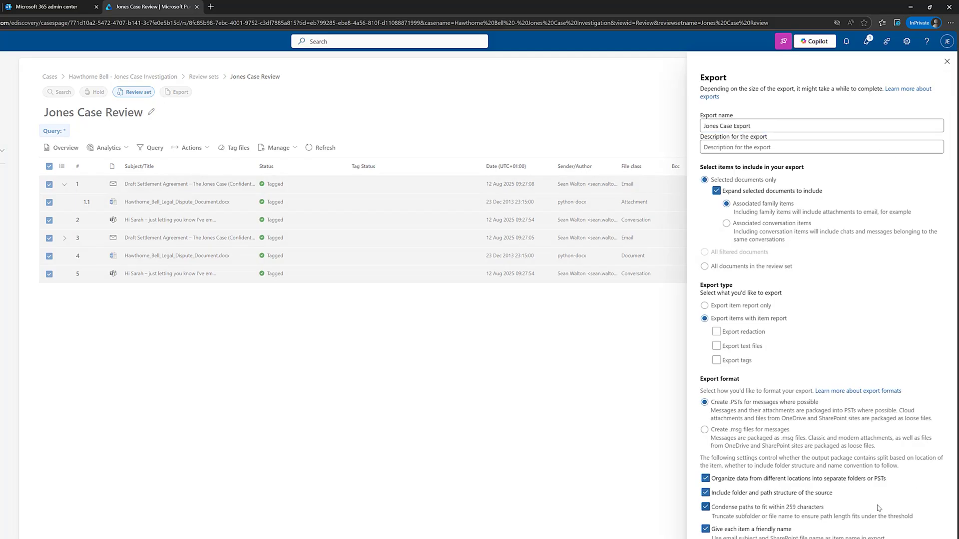
pyautogui.click(685, 487)
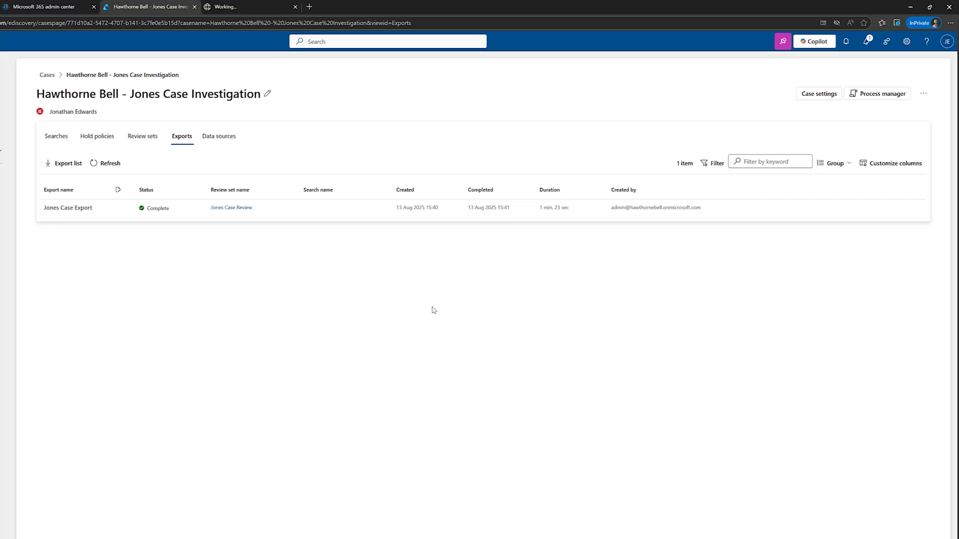
# - Open the Jones Case Export details to reach its Items.1.001, PSTs.001 and Reports packages
pyautogui.click(181, 212)
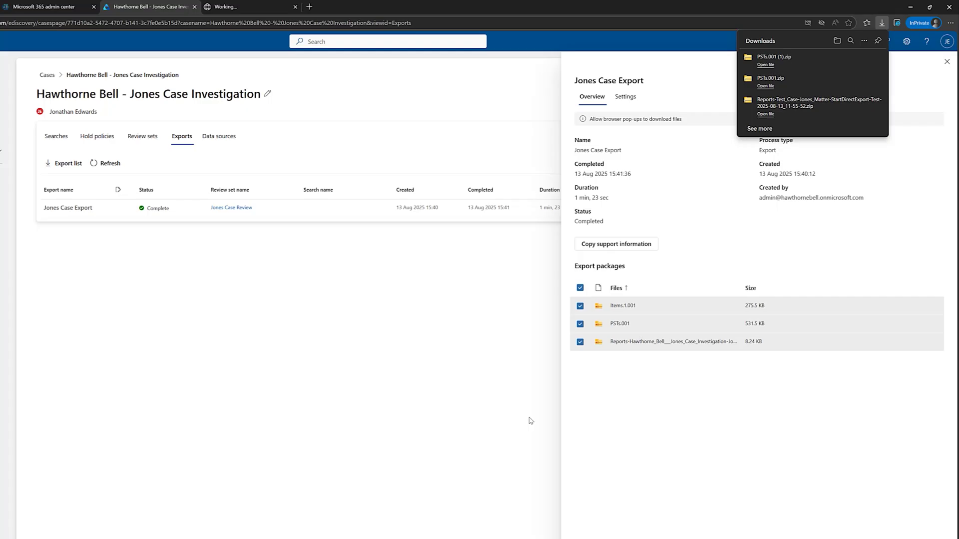
# - Close the Hawthorne Bell - Jones Case Investigation case and confirm releasing its holds
pyautogui.click(47, 76)
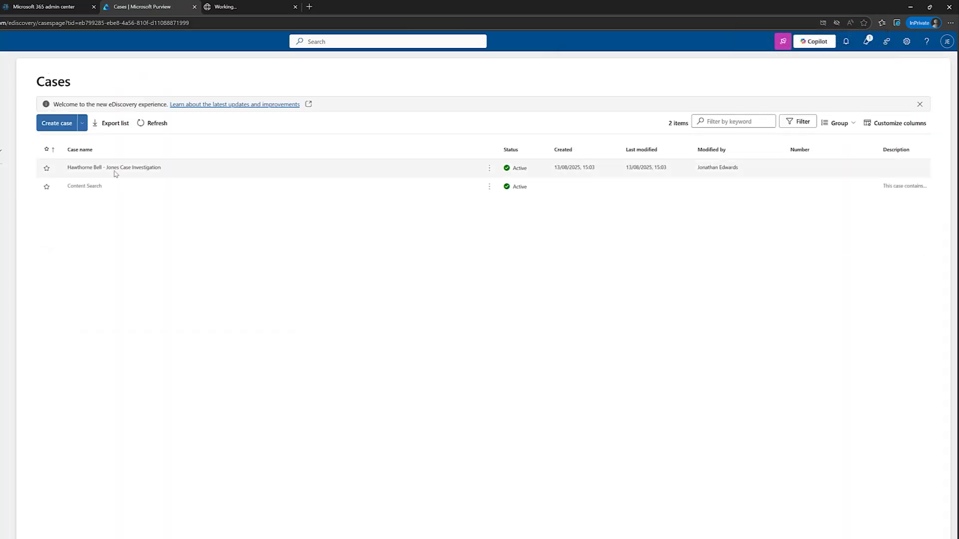
pyautogui.click(116, 168)
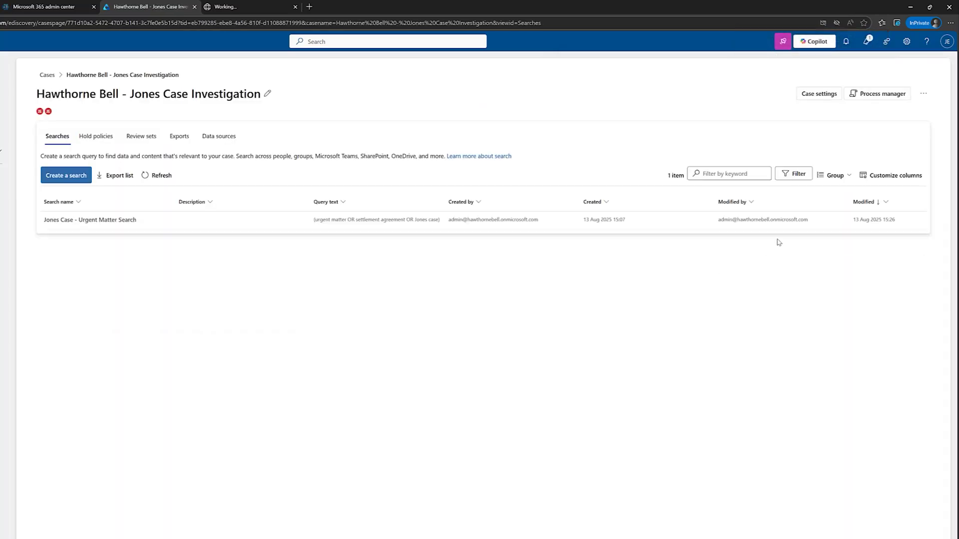
pyautogui.click(923, 93)
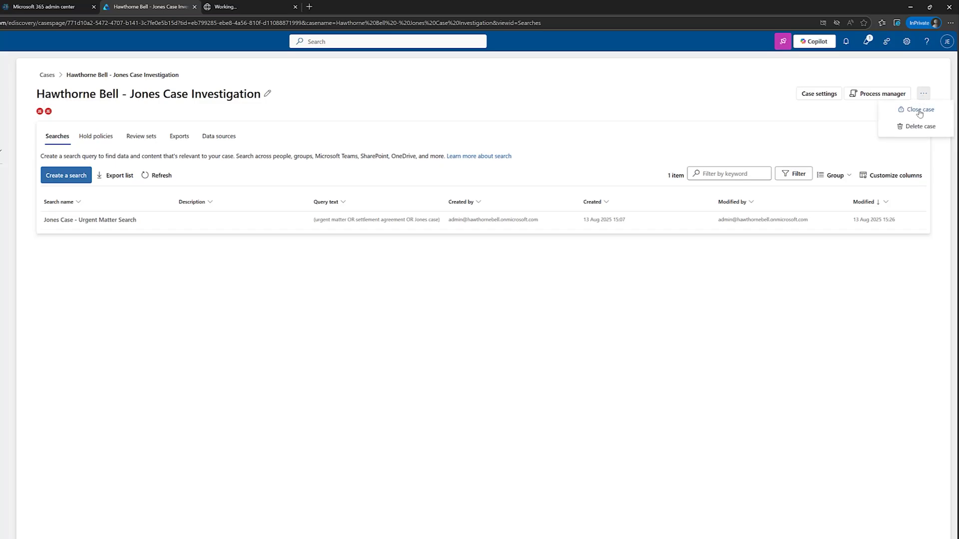
pyautogui.click(919, 111)
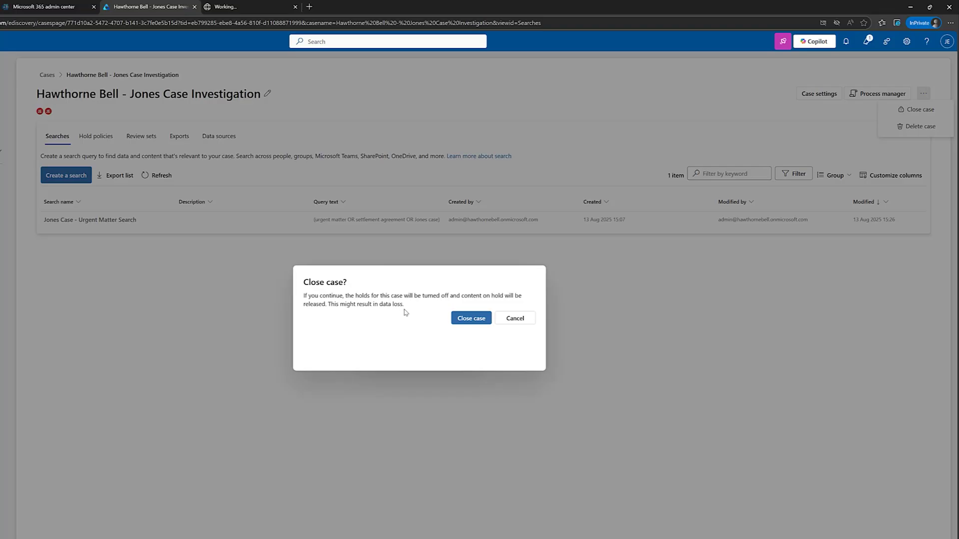
pyautogui.click(465, 319)
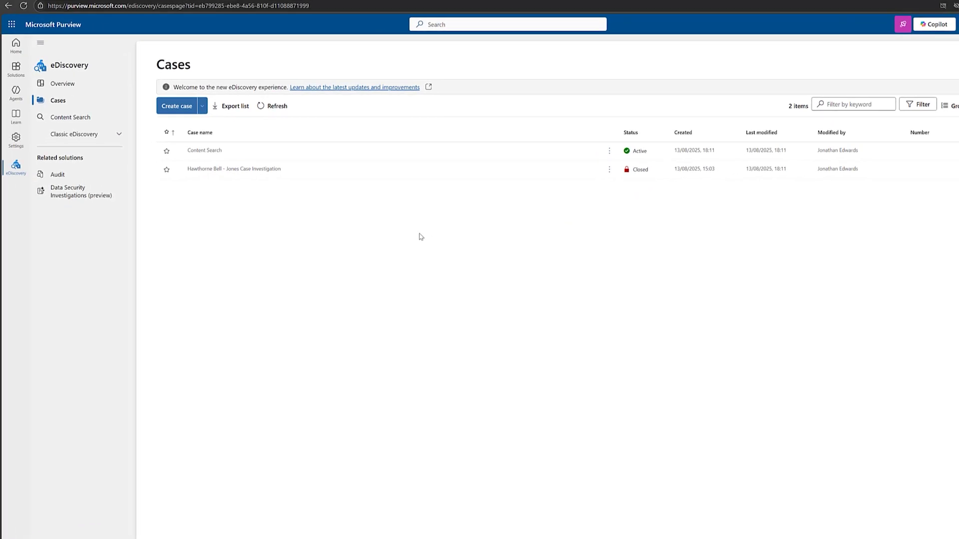
# - Open Content Search from the eDiscovery navigation pane
pyautogui.click(79, 119)
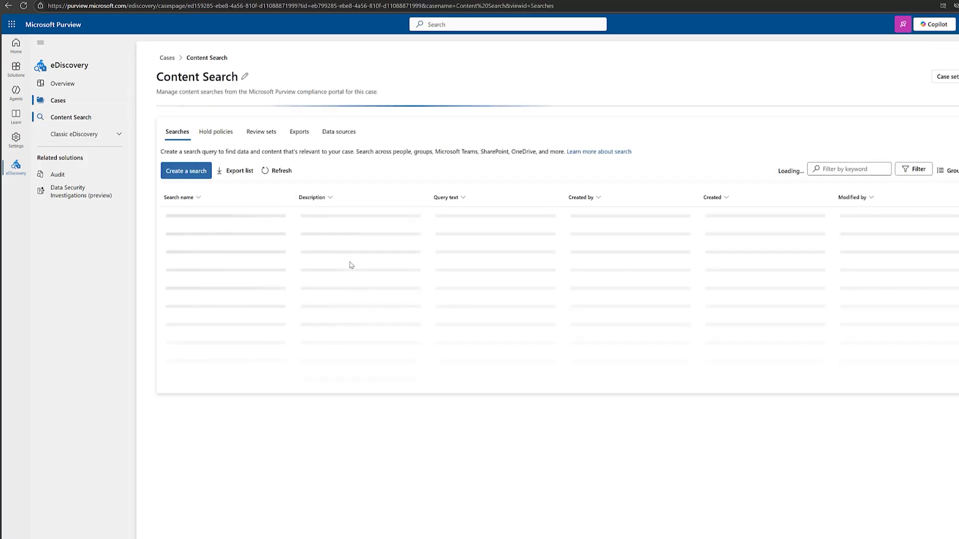